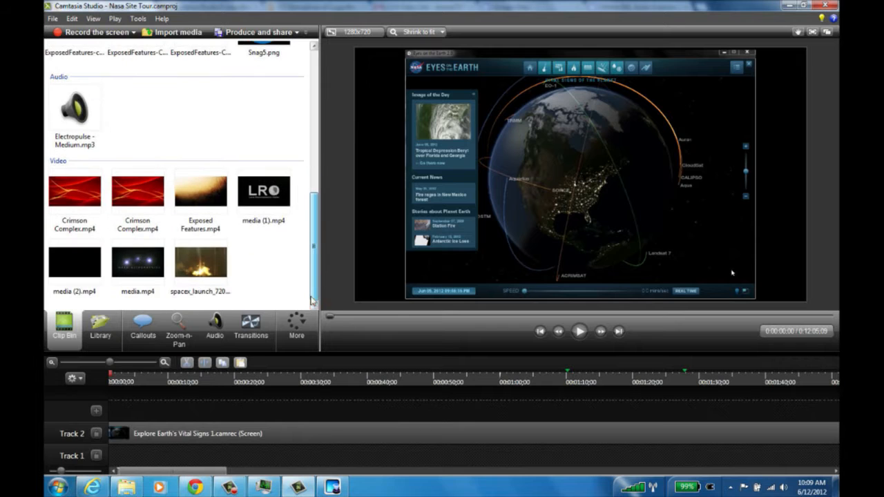
- Add media (1).mp4 to a new track above the Explore Earth's Vital Signs screen recording
{"action": "left_click", "coordinate": [275, 209]}
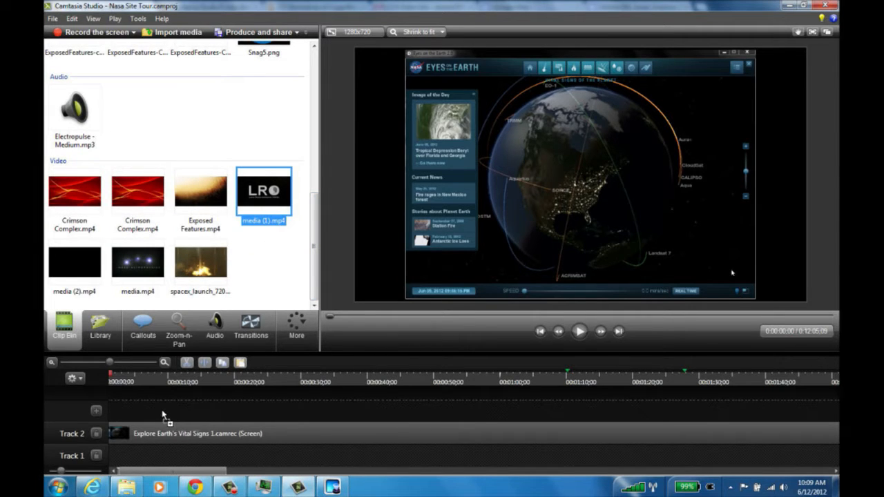
{"action": "left_click_drag", "start_coordinate": [163, 415], "coordinate": [164, 416]}
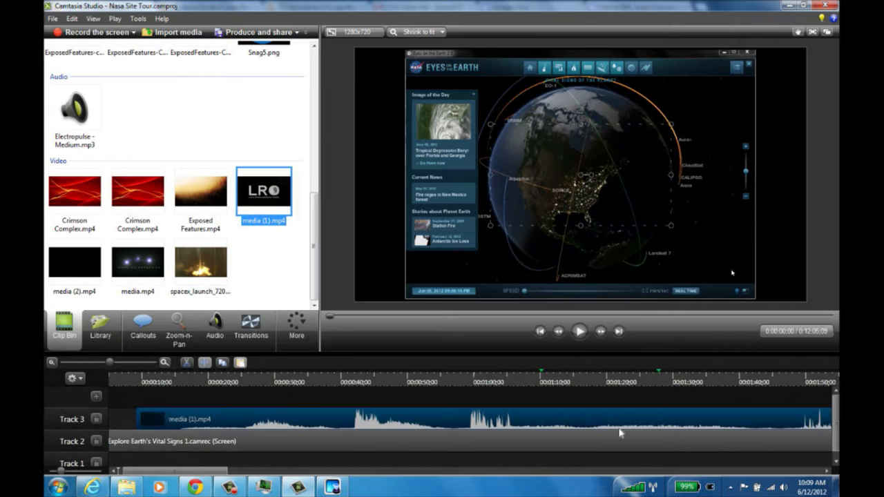
{"action": "left_click", "coordinate": [836, 420]}
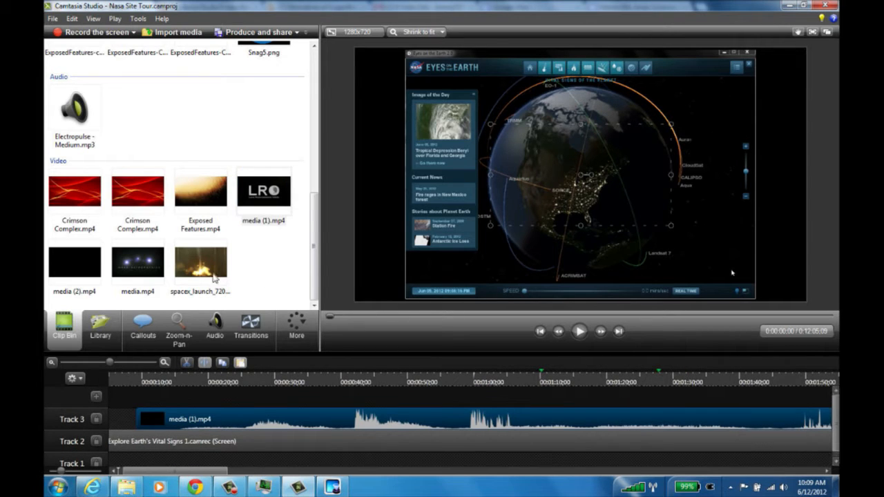
- Add spacex_launch_720p.wmv and media.mp4 on two further tracks, both starting at the same time as media (1).mp4
{"action": "left_click", "coordinate": [76, 264]}
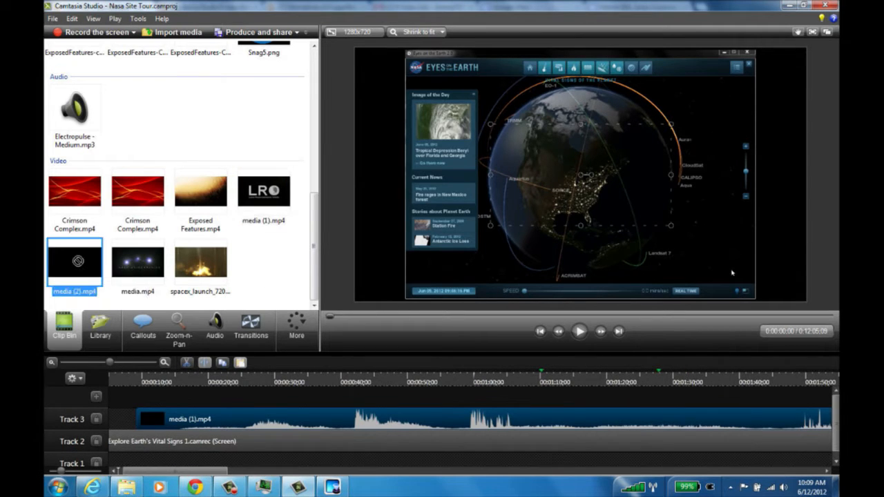
{"action": "left_click_drag", "start_coordinate": [196, 264], "coordinate": [192, 269]}
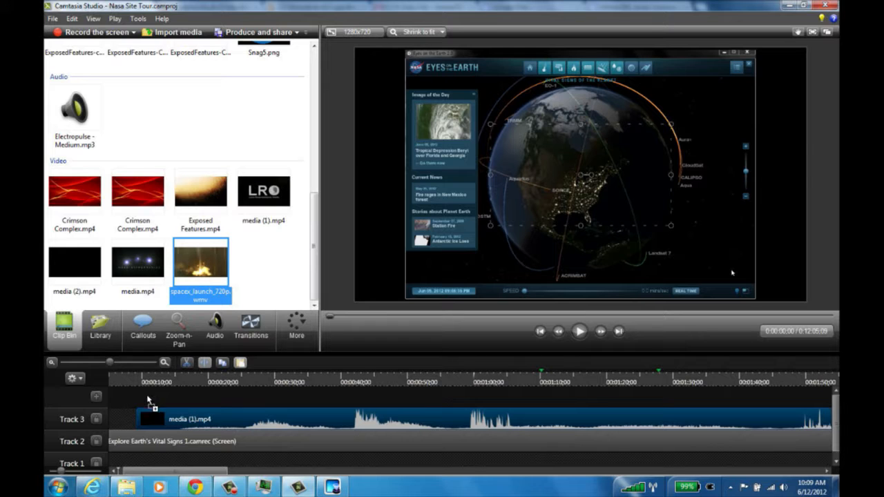
{"action": "left_click_drag", "start_coordinate": [147, 400], "coordinate": [159, 401]}
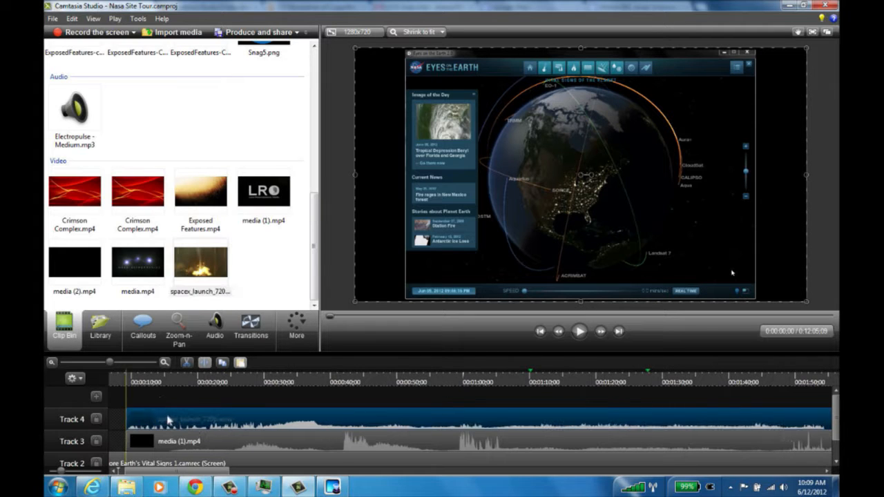
{"action": "left_click", "coordinate": [150, 264]}
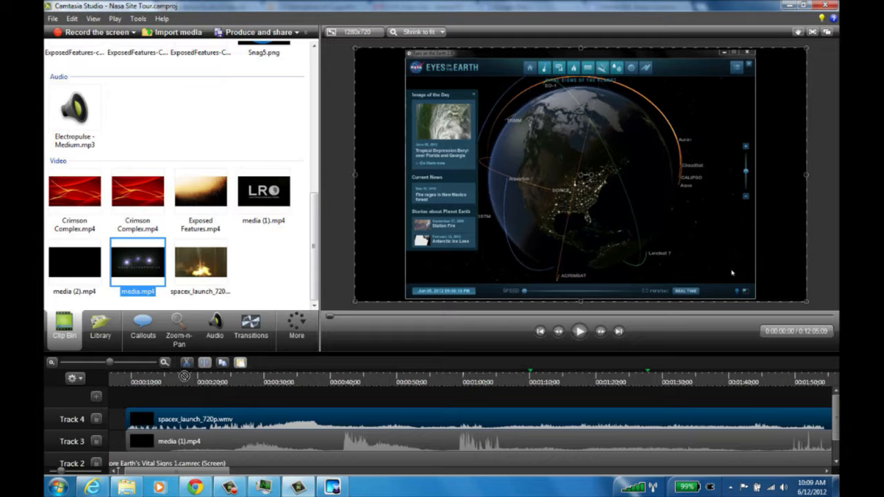
{"action": "mouse_move", "coordinate": [179, 403]}
{"action": "left_mouse_down"}
{"action": "mouse_move", "coordinate": [176, 392]}
{"action": "mouse_move", "coordinate": [173, 418]}
{"action": "left_mouse_up"}
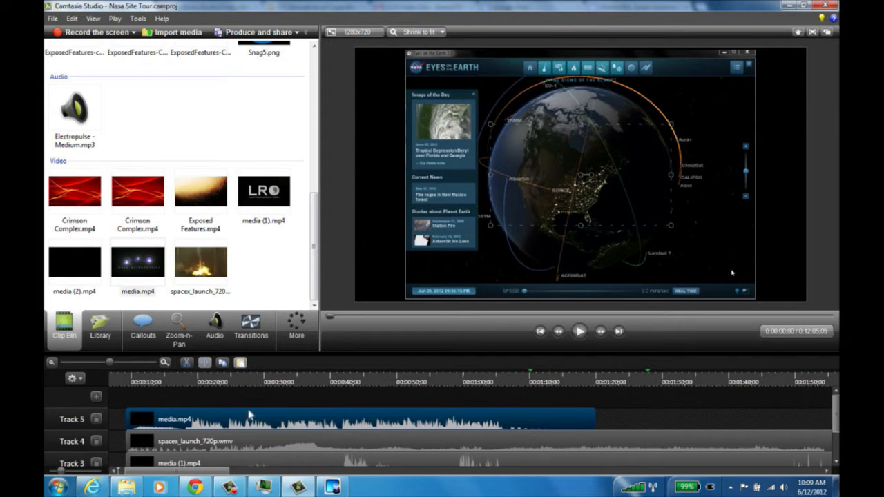
- Trim the beginning of the media.mp4 clip on Track 5 so it starts at 0:00:17;19
{"action": "left_click", "coordinate": [152, 383]}
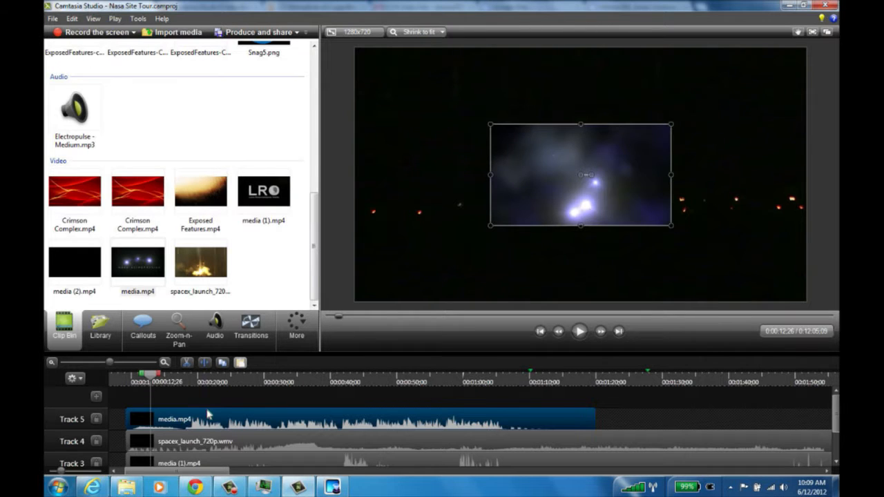
{"action": "scroll", "coordinate": [207, 415], "scroll_direction": "down", "scroll_amount": 2}
{"action": "left_click", "coordinate": [166, 382]}
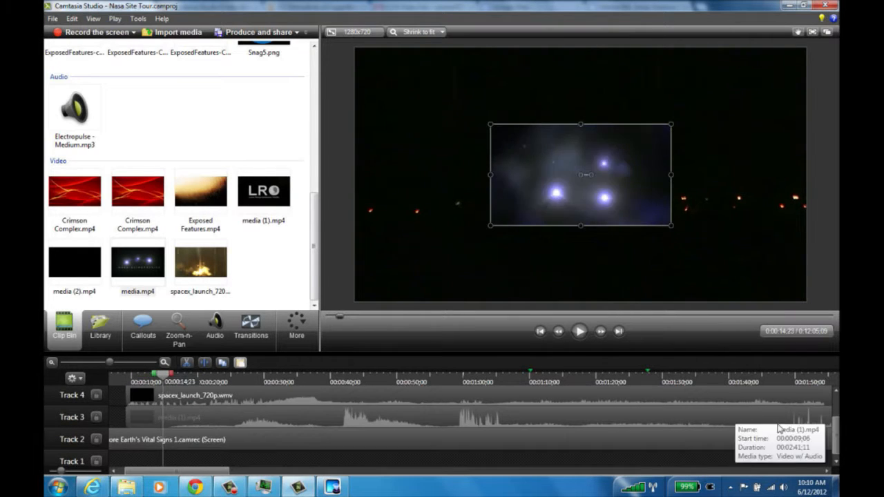
{"action": "scroll", "coordinate": [559, 408], "scroll_direction": "up", "scroll_amount": 2}
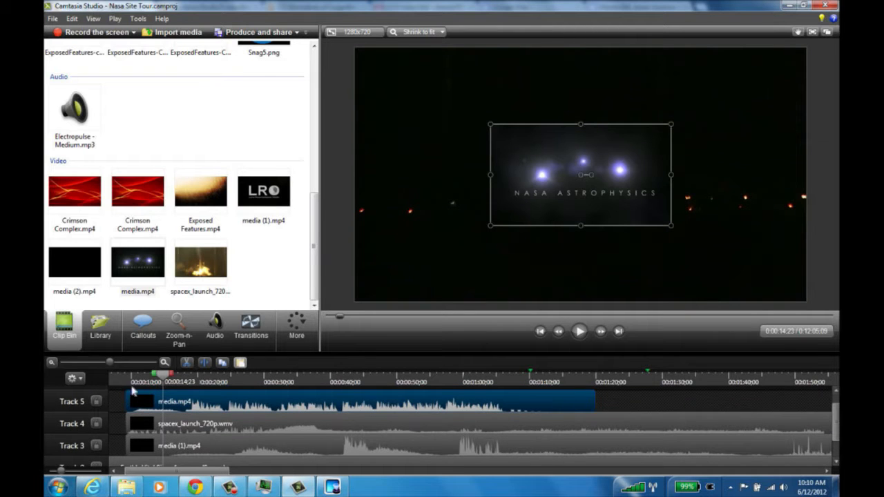
{"action": "left_click_drag", "start_coordinate": [132, 399], "coordinate": [183, 400]}
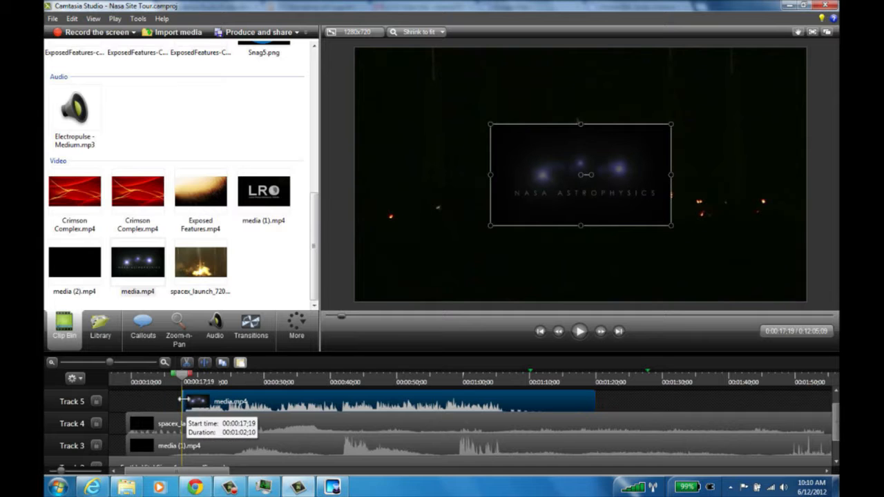
- Trim the SpaceX and media (1).mp4 clips to the same start as media.mp4, and move all three clips to the timeline's beginning
{"action": "left_click_drag", "start_coordinate": [126, 420], "coordinate": [183, 423]}
{"action": "left_click_drag", "start_coordinate": [126, 442], "coordinate": [183, 446]}
{"action": "left_click_drag", "start_coordinate": [174, 407], "coordinate": [183, 434]}
{"action": "left_click_drag", "start_coordinate": [228, 471], "coordinate": [203, 472]}
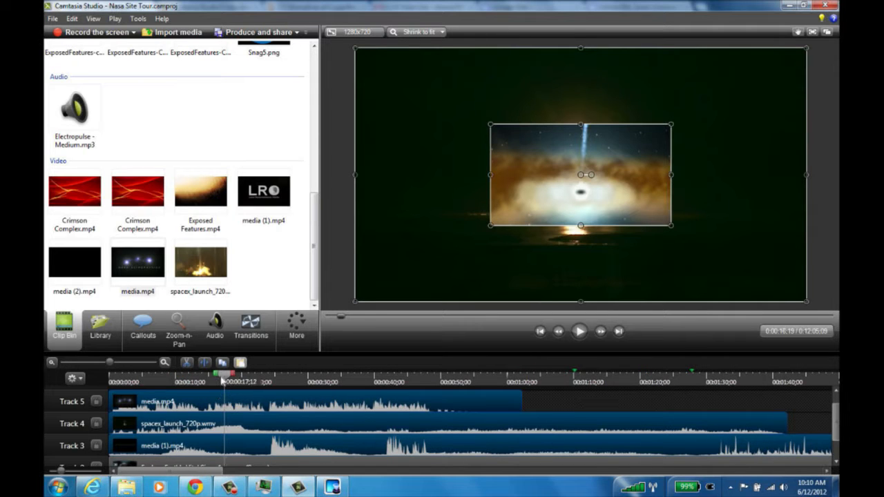
- At 0:00:04;04, size the media.mp4 video to about two-fifths of the canvas width and place it in the canvas's upper-right corner
{"action": "left_click_drag", "start_coordinate": [223, 380], "coordinate": [135, 379]}
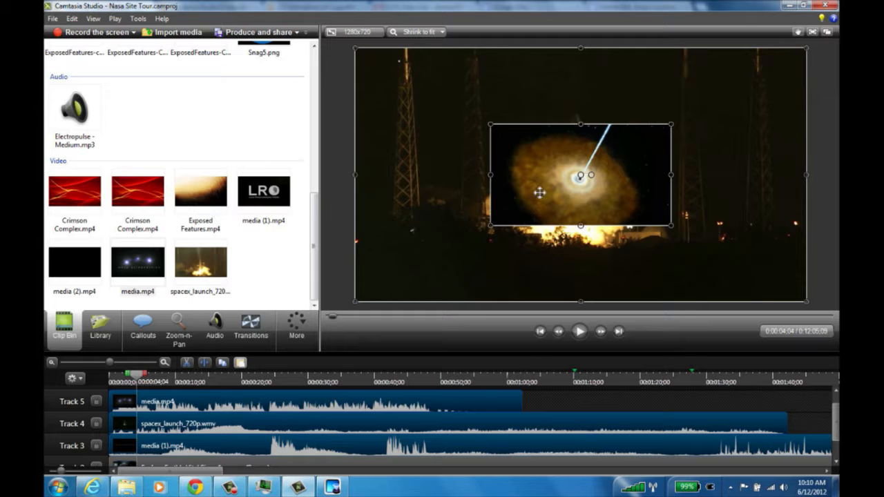
{"action": "mouse_move", "coordinate": [540, 193]}
{"action": "left_mouse_down"}
{"action": "mouse_move", "coordinate": [535, 188]}
{"action": "mouse_move", "coordinate": [603, 150]}
{"action": "mouse_move", "coordinate": [538, 190]}
{"action": "left_mouse_up"}
{"action": "left_click", "coordinate": [559, 393]}
{"action": "left_click", "coordinate": [414, 398]}
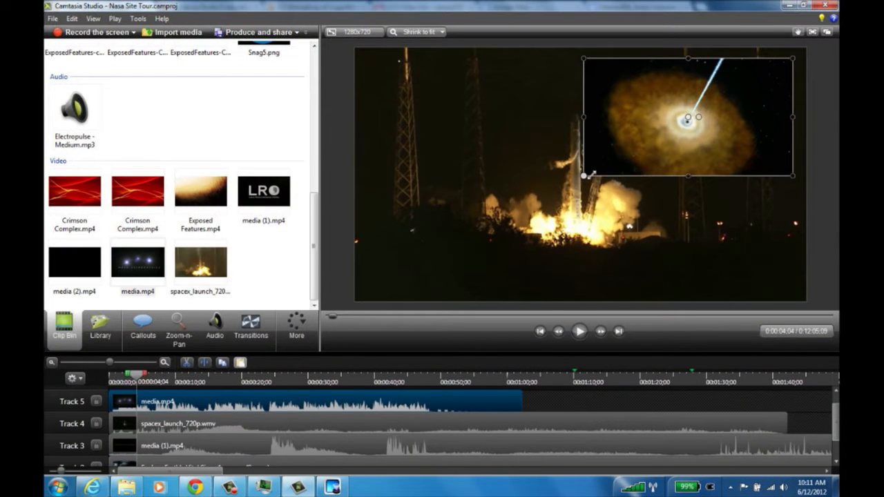
{"action": "left_click_drag", "start_coordinate": [592, 174], "coordinate": [612, 158]}
{"action": "left_click_drag", "start_coordinate": [657, 132], "coordinate": [662, 128]}
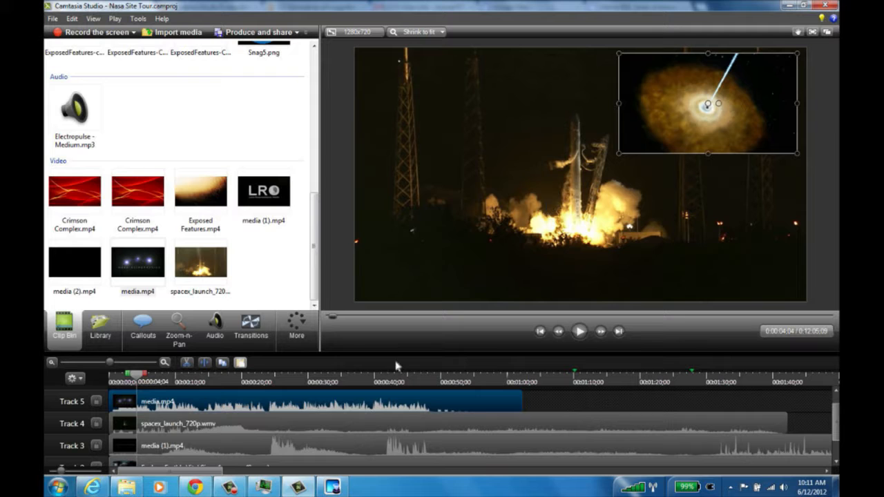
- Shrink the SpaceX launch video and place it directly below the media.mp4 video, with their left edges aligned
{"action": "left_click", "coordinate": [304, 425]}
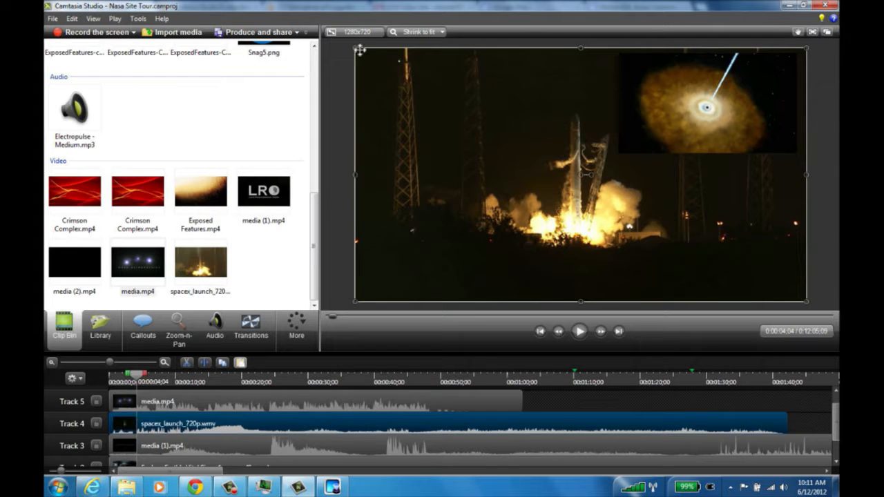
{"action": "left_click_drag", "start_coordinate": [355, 46], "coordinate": [644, 211]}
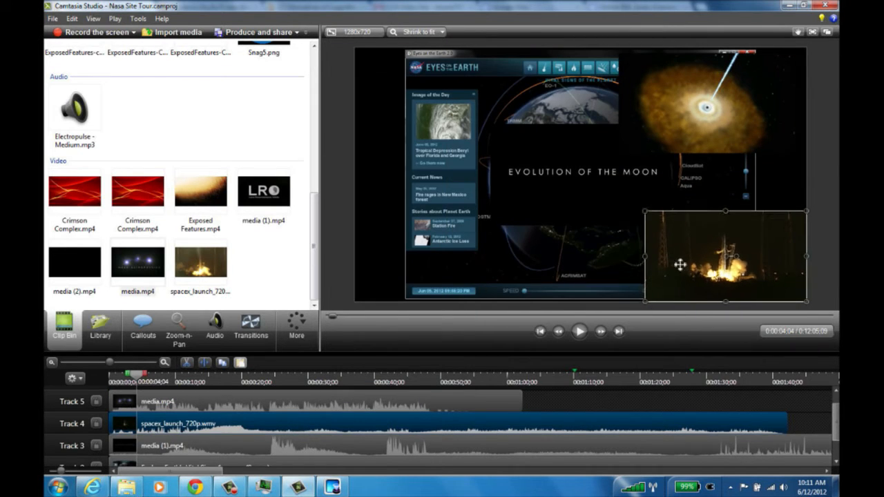
{"action": "left_click_drag", "start_coordinate": [699, 259], "coordinate": [674, 209]}
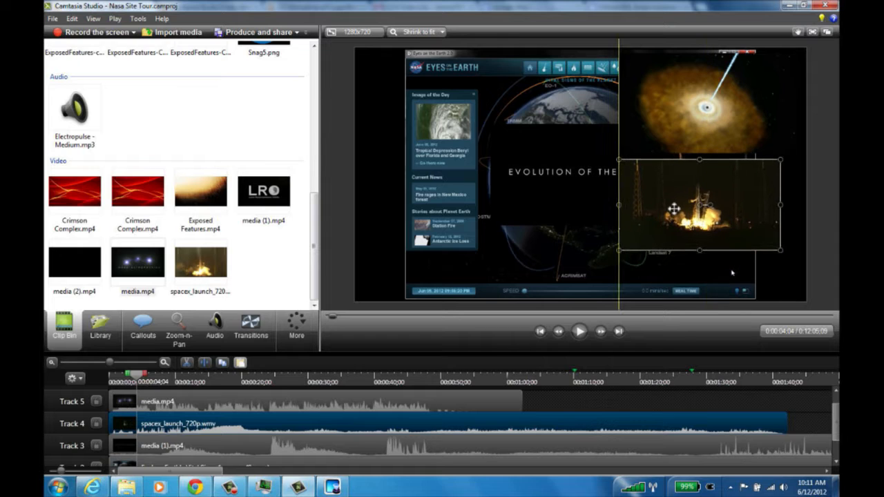
{"action": "left_click_drag", "start_coordinate": [780, 252], "coordinate": [786, 255]}
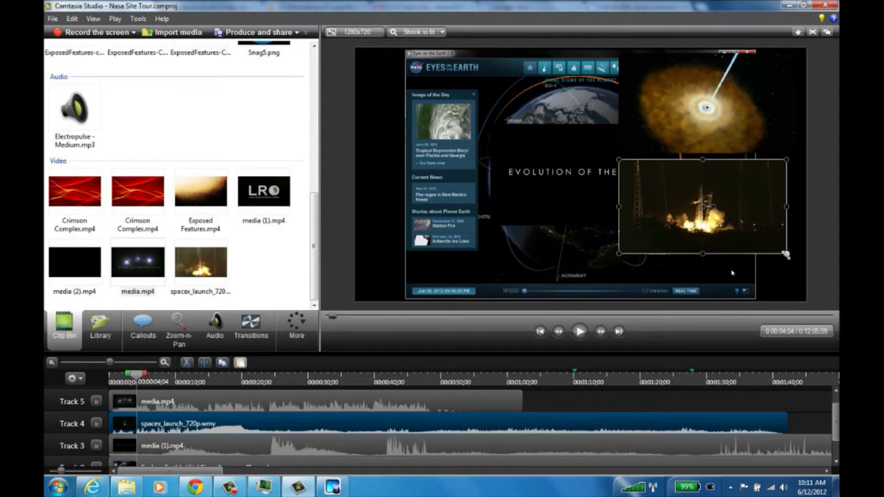
- Shrink the Eyes on the Earth screen recording and move it to the left side of the canvas
{"action": "left_click", "coordinate": [461, 208]}
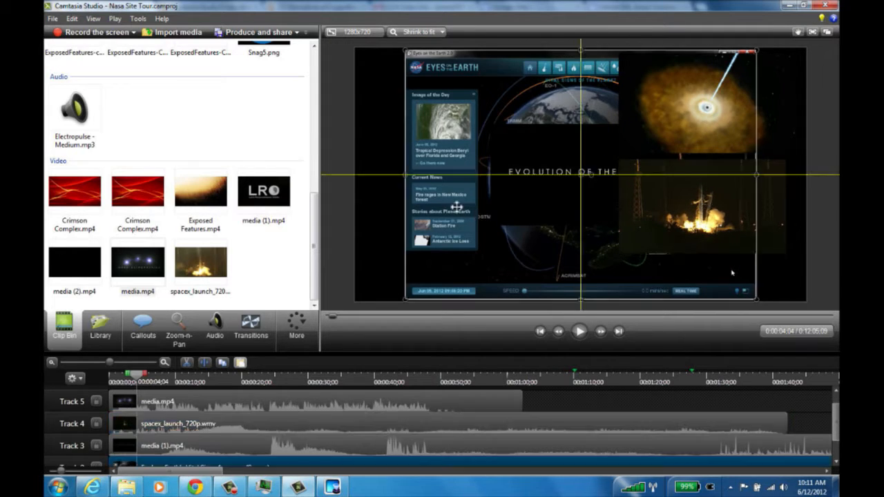
{"action": "left_click_drag", "start_coordinate": [757, 50], "coordinate": [700, 89]}
{"action": "left_click_drag", "start_coordinate": [465, 181], "coordinate": [424, 155]}
- Arrange the three smaller videos at matching sizes in a column beside the screen recording, with media (1).mp4 at the bottom
{"action": "left_click_drag", "start_coordinate": [543, 193], "coordinate": [679, 266]}
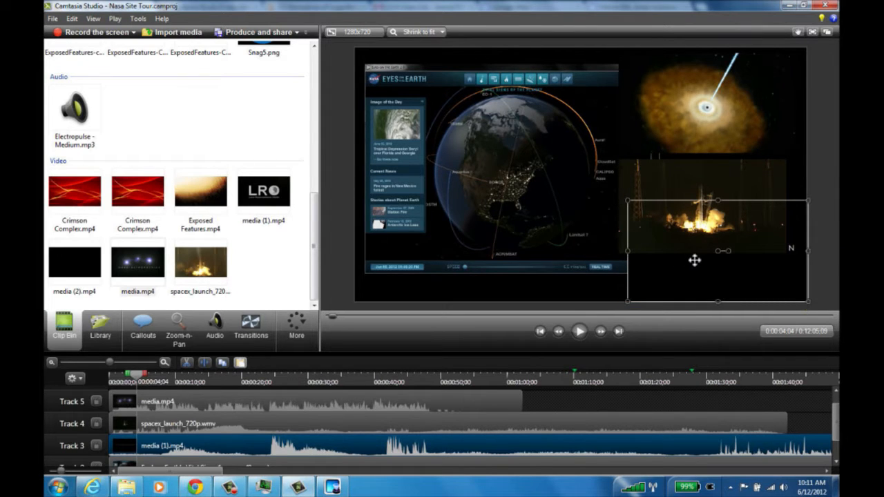
{"action": "left_click", "coordinate": [701, 120]}
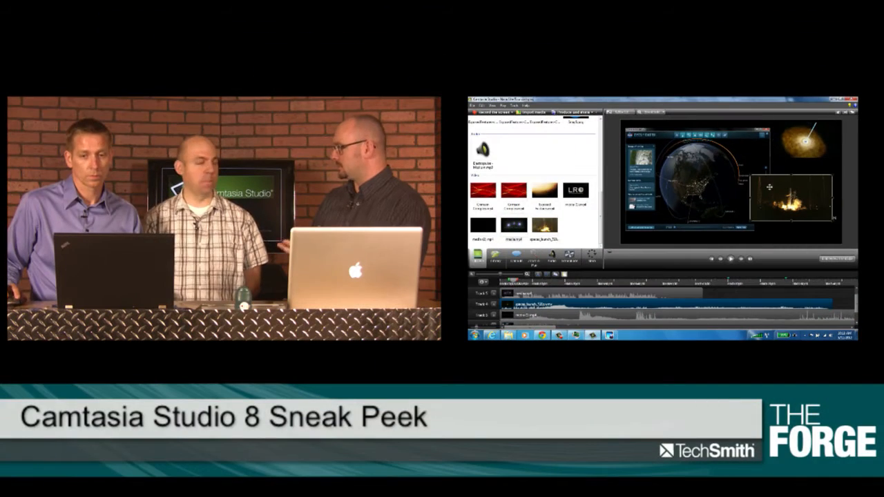
{"action": "left_click_drag", "start_coordinate": [751, 221], "coordinate": [798, 181]}
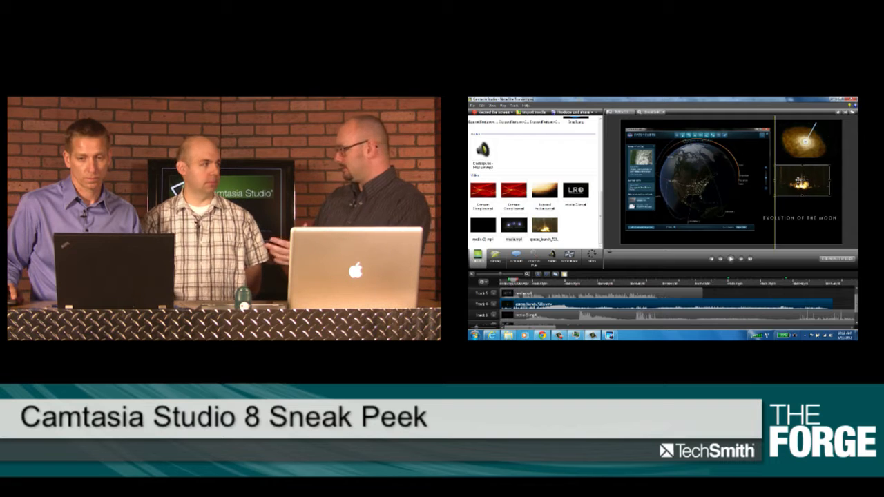
{"action": "left_click", "coordinate": [799, 216]}
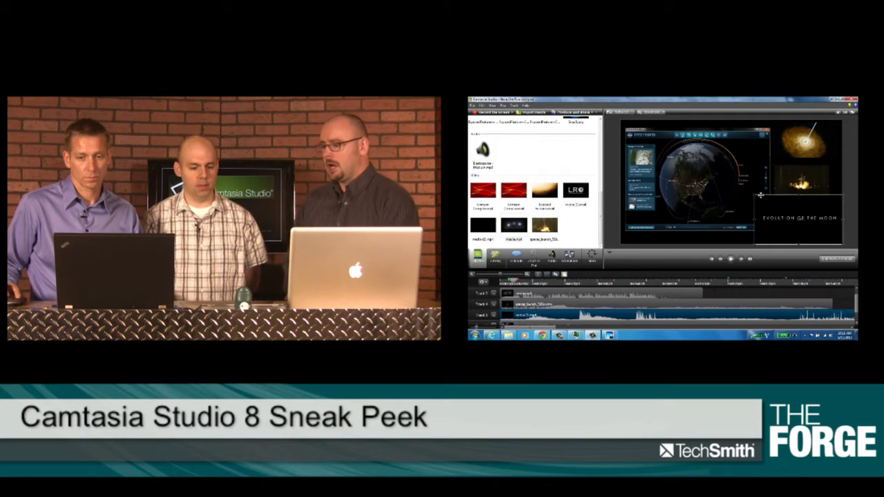
{"action": "left_click_drag", "start_coordinate": [754, 195], "coordinate": [798, 221]}
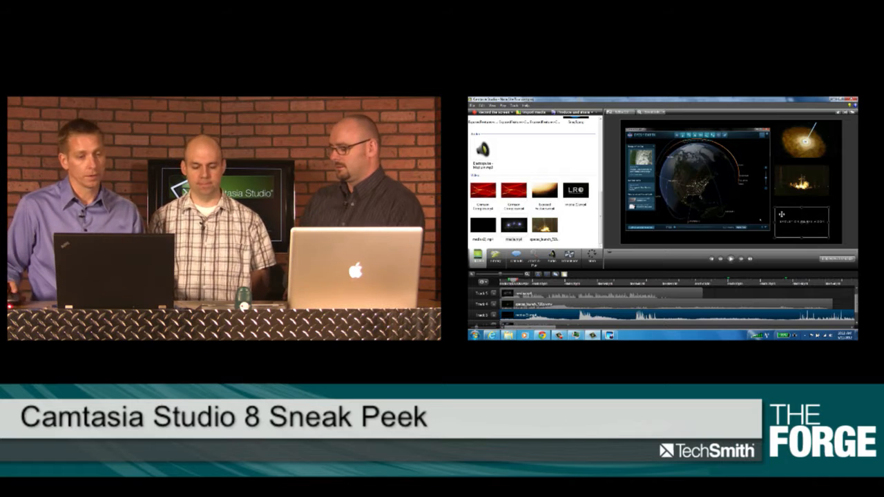
- Expand the Theme - Calling Lights folder in the library and preview its Animated Title
{"action": "left_click", "coordinate": [495, 257]}
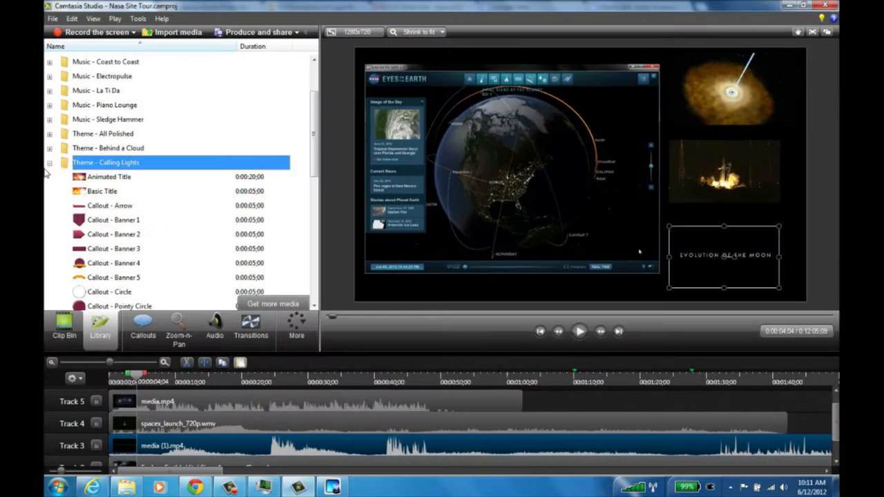
{"action": "left_click", "coordinate": [49, 164]}
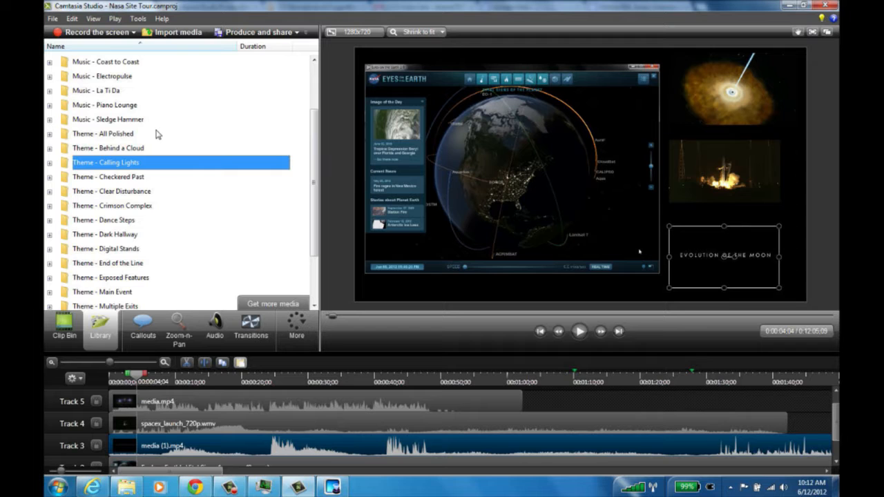
{"action": "left_click", "coordinate": [49, 163]}
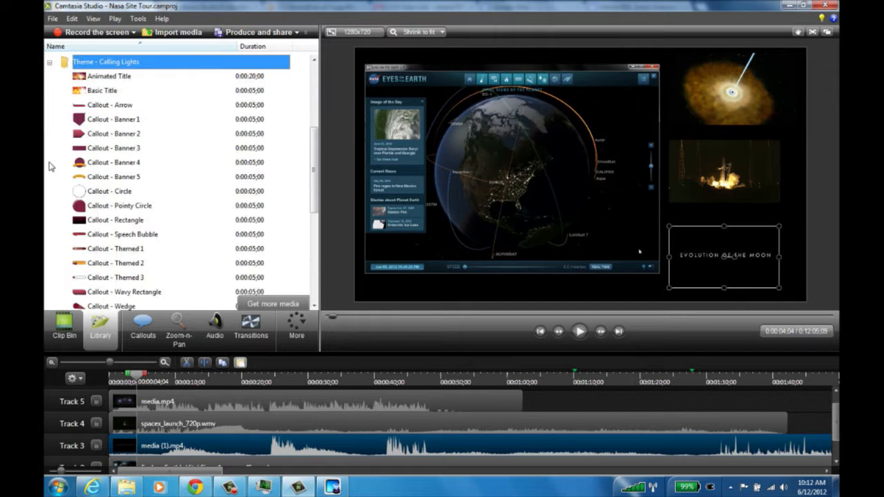
{"action": "double_click", "coordinate": [117, 81]}
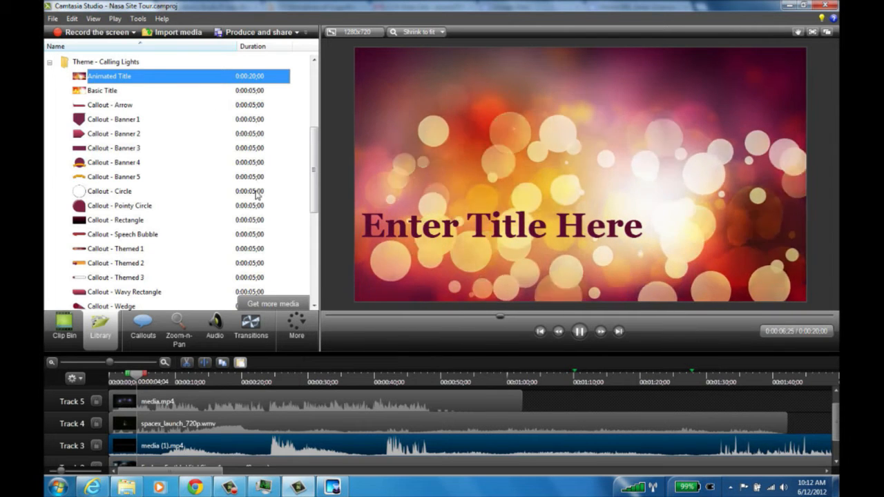
- Preview the theme's Callout - Arrow, Banner 4, Banner 5 and Themed 2 assets, and collapse the theme folder
{"action": "left_click", "coordinate": [100, 107]}
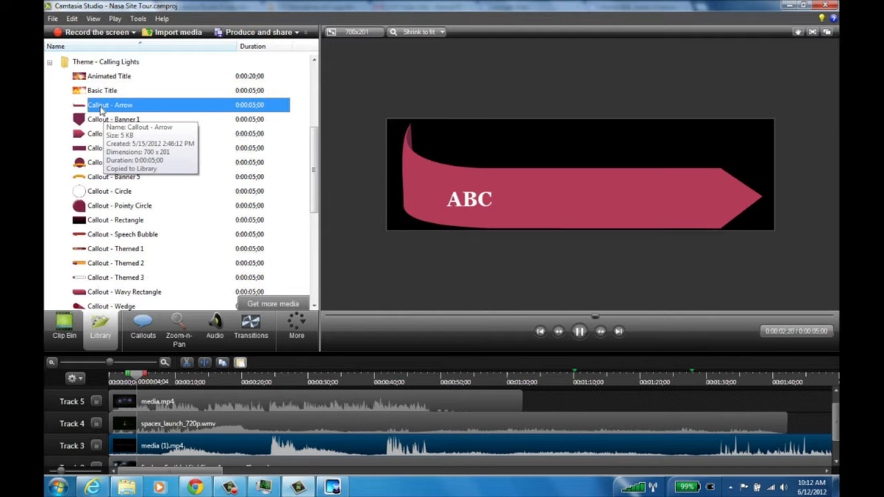
{"action": "left_click", "coordinate": [112, 164]}
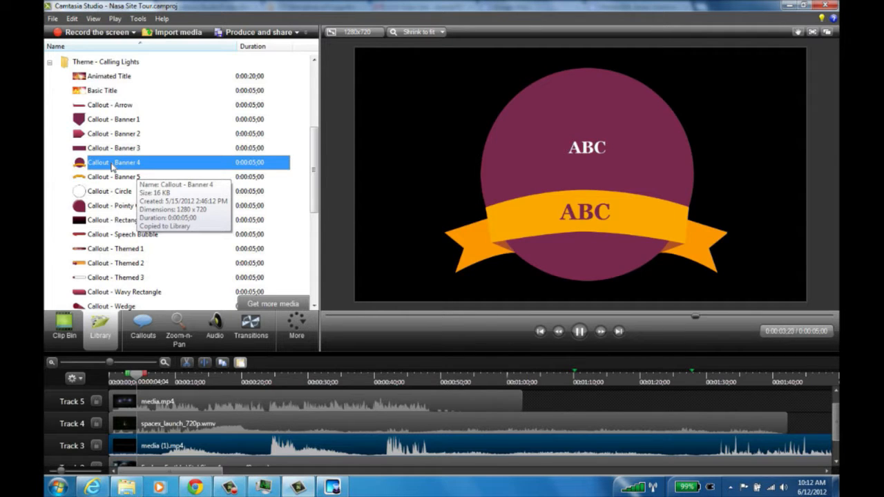
{"action": "left_click", "coordinate": [106, 180]}
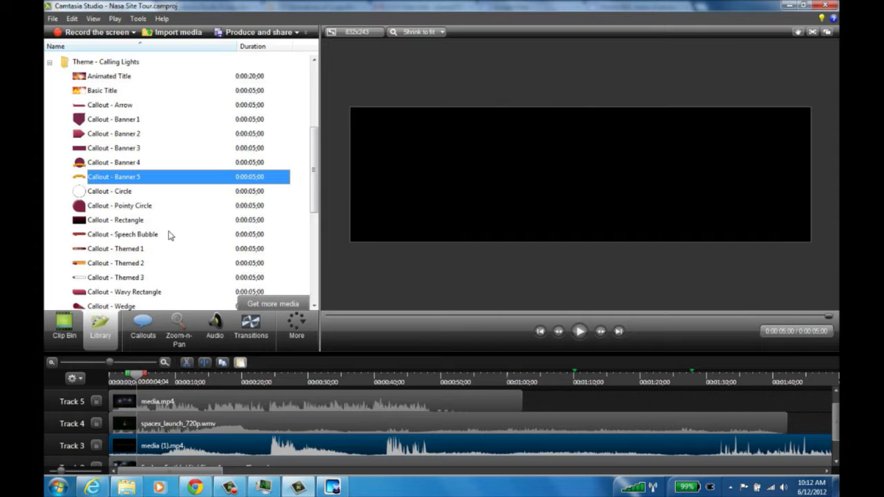
{"action": "left_click", "coordinate": [109, 265]}
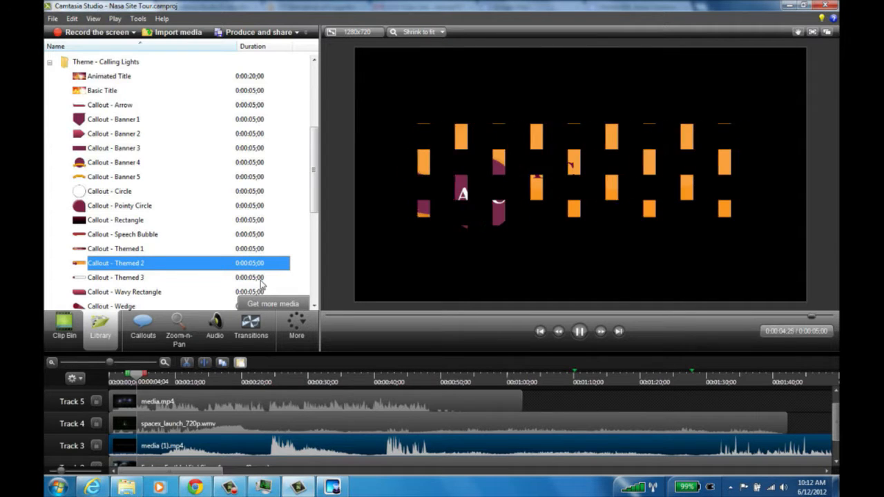
{"action": "left_click", "coordinate": [50, 62]}
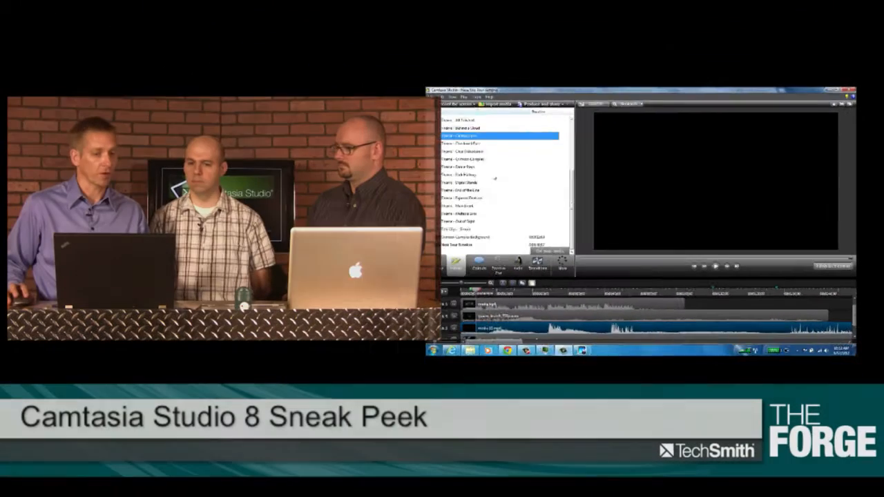
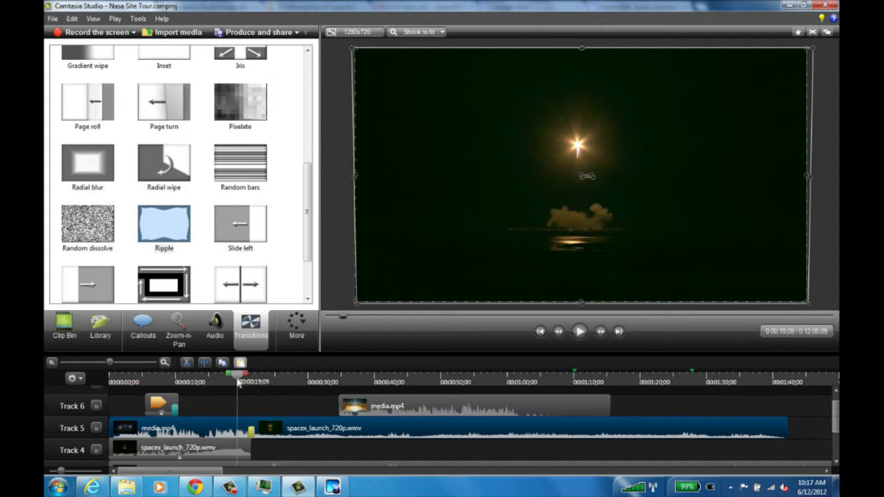
- Play back the transition between media.mp4 and spacex_launch_720p.wmv on Track 5, and stop just past it
{"action": "left_click", "coordinate": [579, 331]}
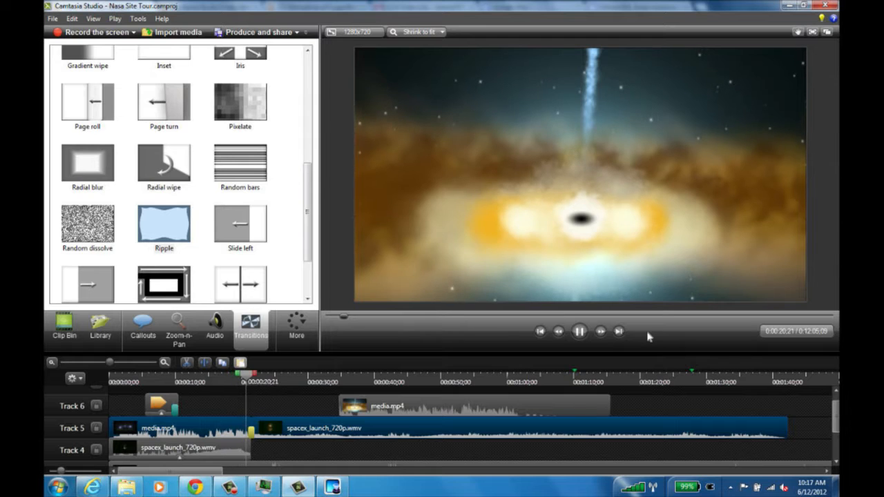
{"action": "left_click", "coordinate": [579, 331]}
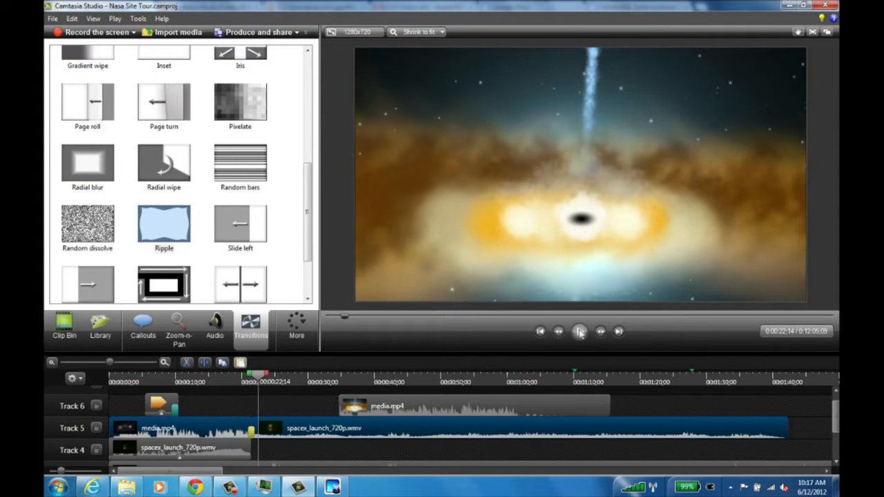
- Delete the media.mp4 clip from Track 6 and the spacex_launch_720p.wmv clip from Track 5
{"action": "left_click", "coordinate": [399, 410]}
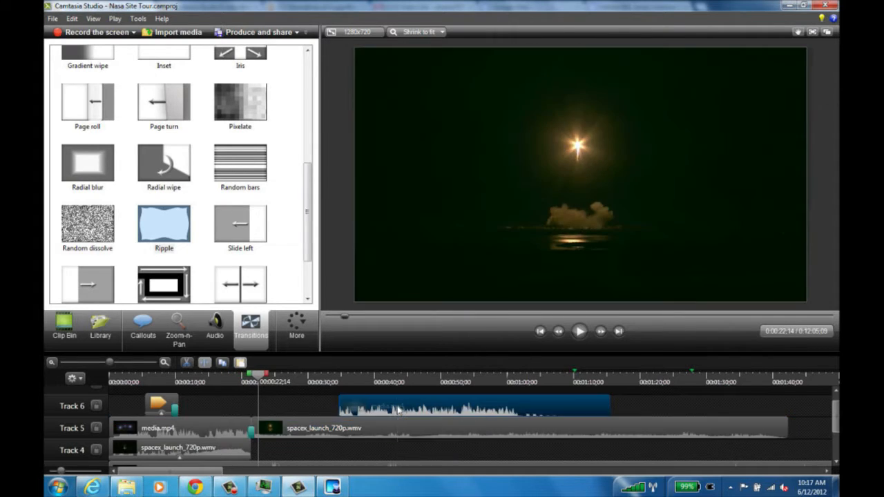
{"action": "key", "text": "Delete"}
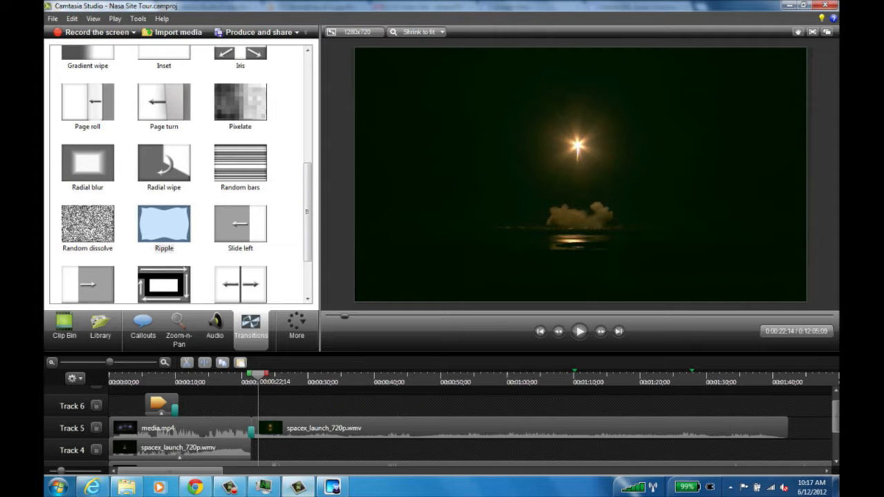
{"action": "left_click", "coordinate": [266, 430]}
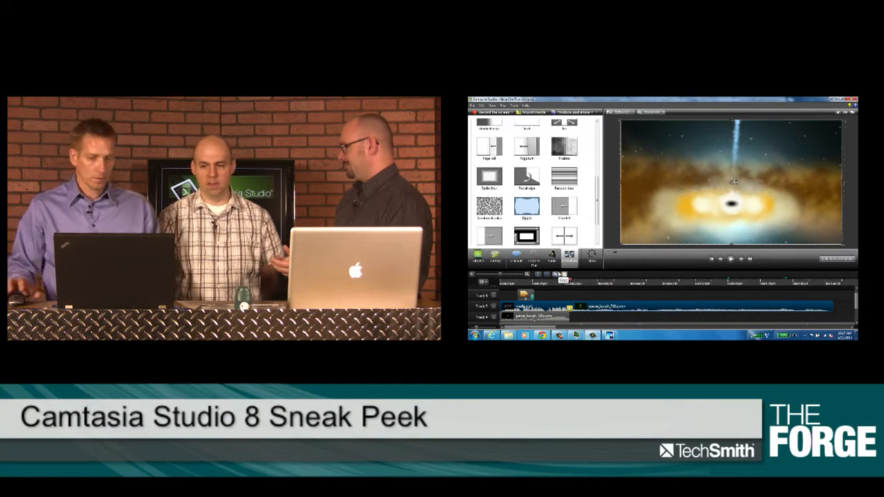
{"action": "left_click", "coordinate": [612, 305]}
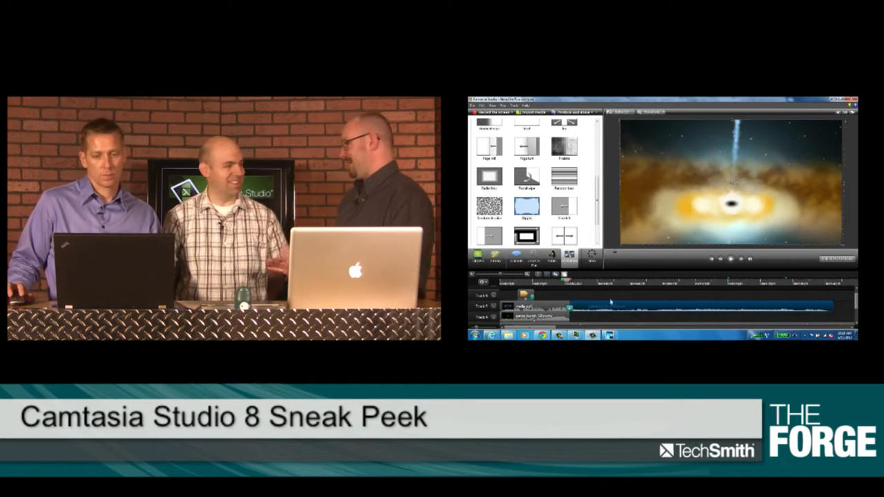
{"action": "left_click", "coordinate": [612, 308]}
{"action": "left_click", "coordinate": [613, 309]}
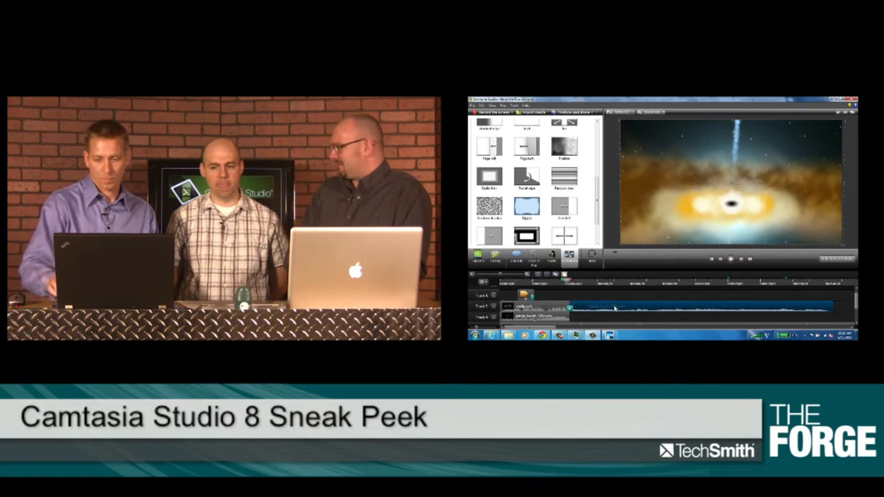
{"action": "key", "text": "Delete"}
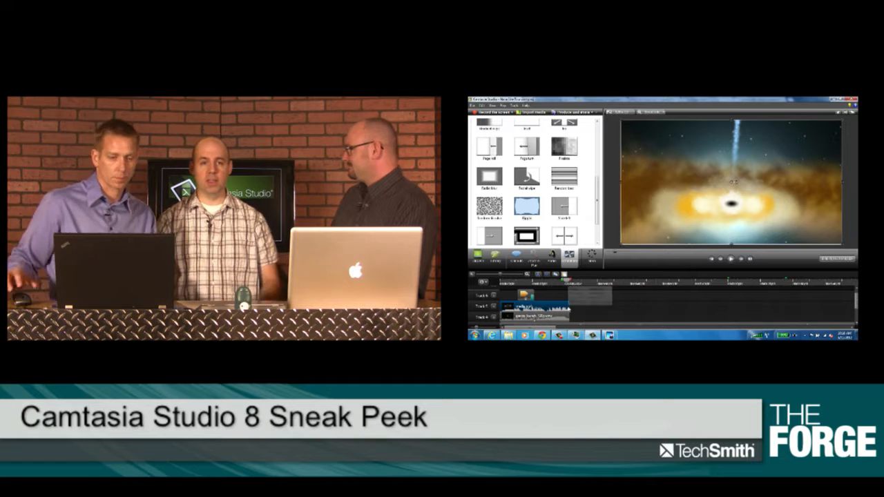
- Add a Pixelate callout at 0:00:24;14, shrink it and place it over the Eyes on the Earth logo
{"action": "left_click_drag", "start_coordinate": [568, 281], "coordinate": [582, 278]}
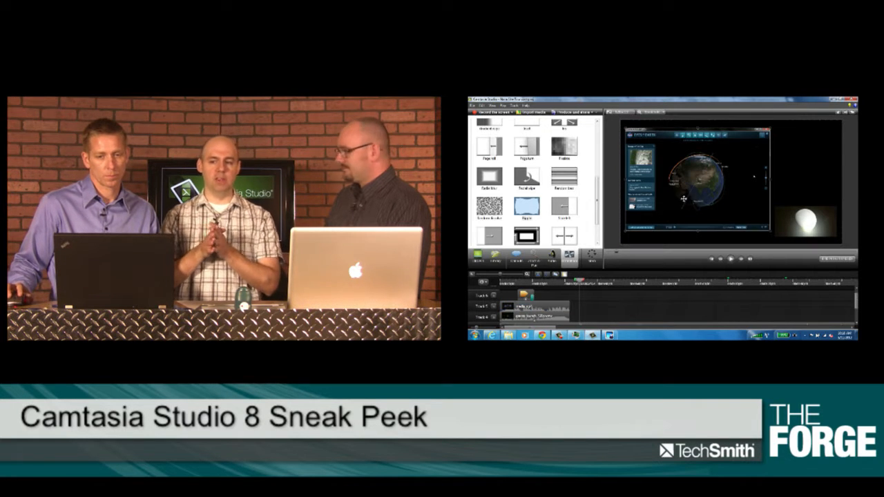
{"action": "left_click", "coordinate": [516, 256]}
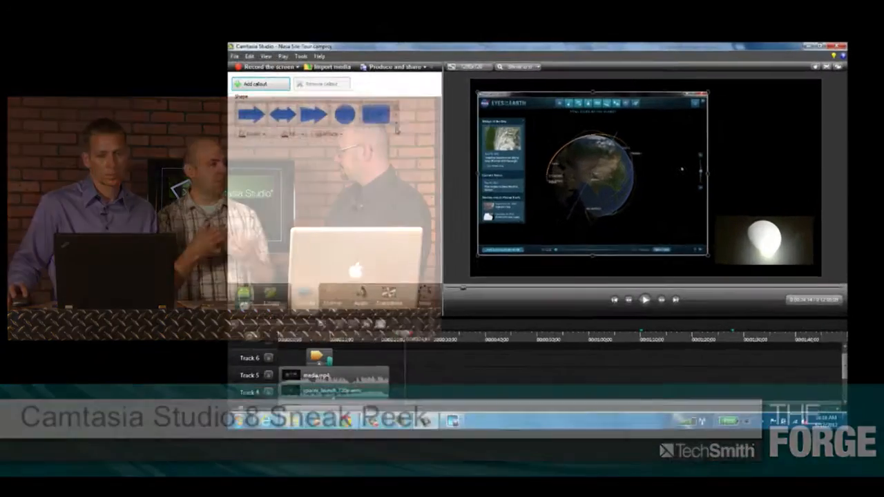
{"action": "left_click", "coordinate": [575, 148]}
{"action": "left_click", "coordinate": [77, 347]}
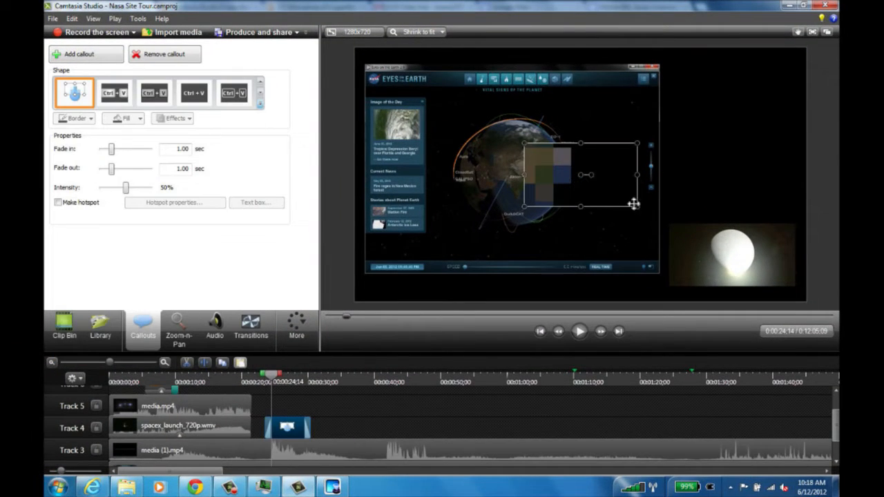
{"action": "left_click_drag", "start_coordinate": [638, 206], "coordinate": [592, 191]}
{"action": "left_click_drag", "start_coordinate": [537, 172], "coordinate": [397, 91]}
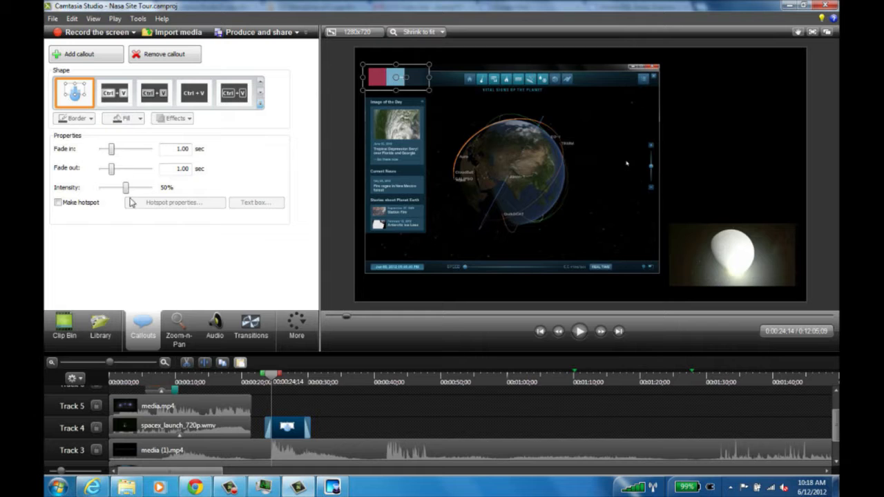
- Set the Pixelate callout's intensity to 31%, fit it over the logo, and set its fade in and fade out to 0.00 sec
{"action": "mouse_move", "coordinate": [126, 193]}
{"action": "left_mouse_down"}
{"action": "mouse_move", "coordinate": [138, 188]}
{"action": "mouse_move", "coordinate": [116, 187]}
{"action": "left_mouse_up"}
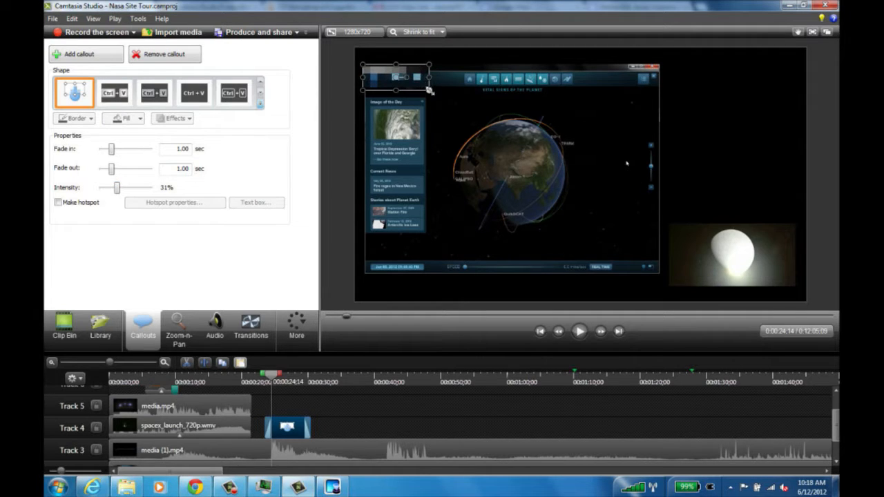
{"action": "left_click_drag", "start_coordinate": [430, 91], "coordinate": [382, 82]}
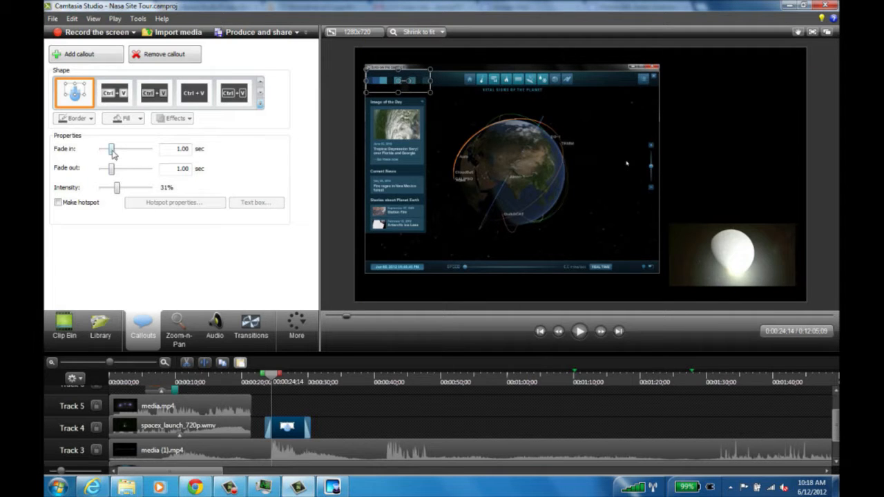
{"action": "left_click_drag", "start_coordinate": [112, 152], "coordinate": [101, 172]}
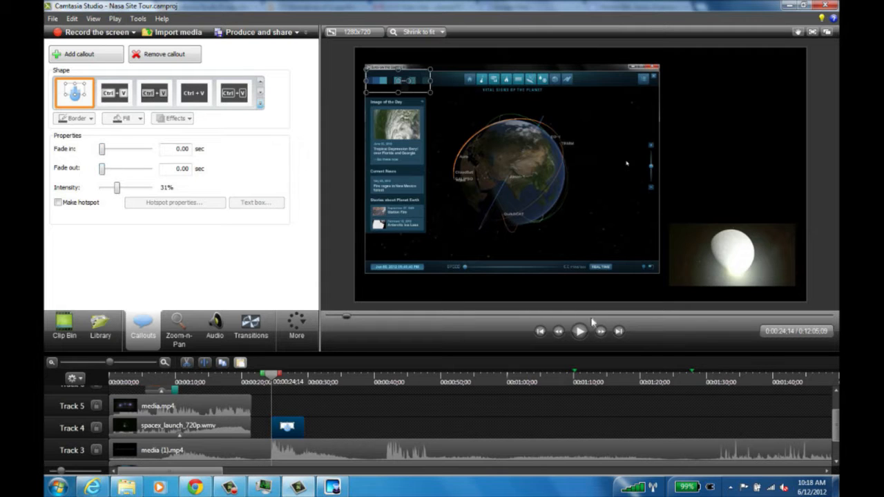
- Extend the Pixelate callout on Track 4 to a duration of about 59 seconds
{"action": "scroll", "coordinate": [296, 426], "scroll_direction": "down", "scroll_amount": 1}
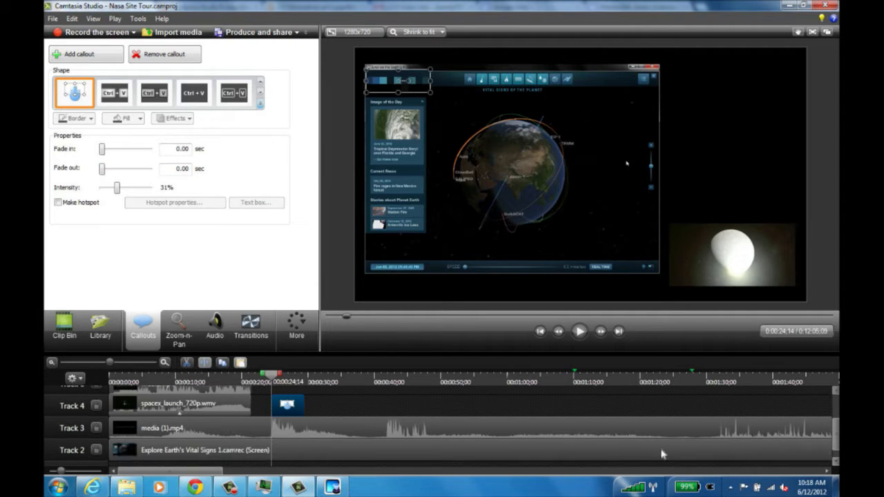
{"action": "left_click", "coordinate": [295, 426]}
{"action": "left_click", "coordinate": [304, 382]}
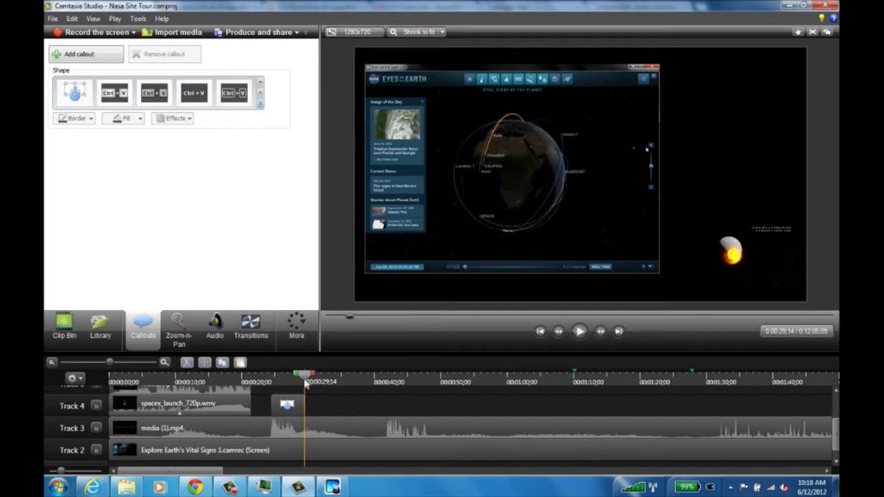
{"action": "left_click", "coordinate": [304, 425]}
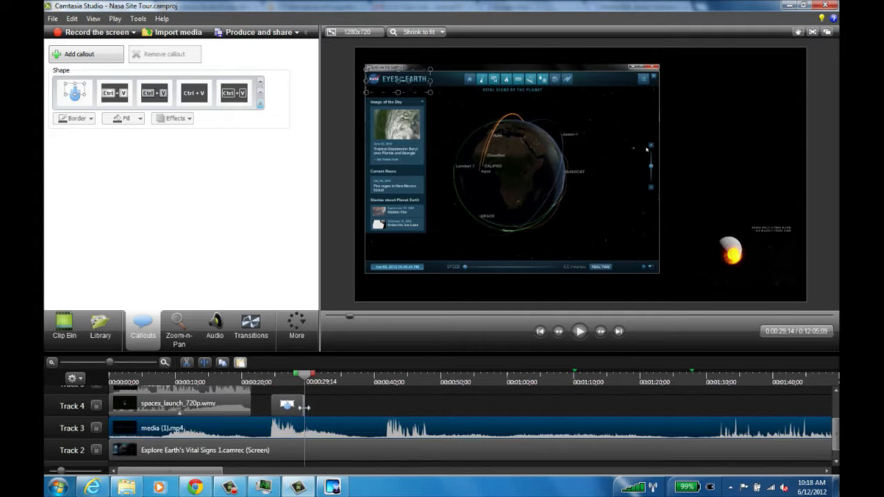
{"action": "left_click_drag", "start_coordinate": [297, 406], "coordinate": [663, 406]}
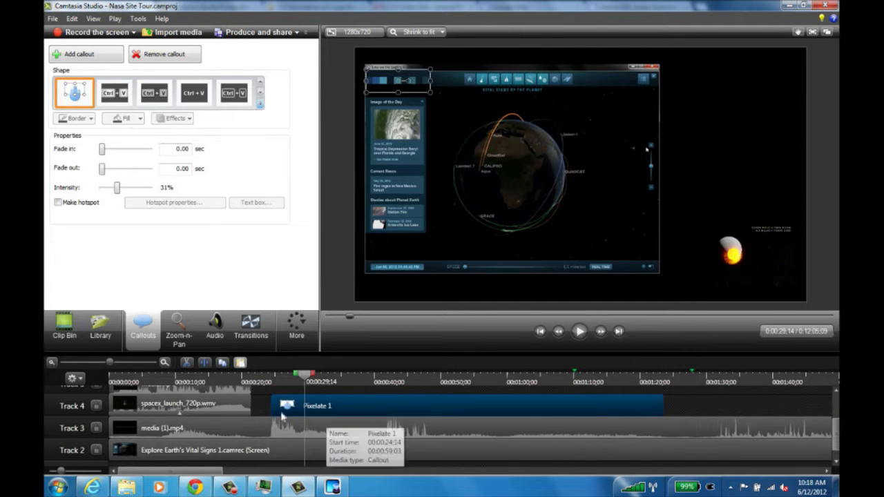
- Split media (1).mp4 on Track 3 at 0:00:24;14 and group its second part with the Pixelate callout
{"action": "left_click_drag", "start_coordinate": [279, 380], "coordinate": [273, 380]}
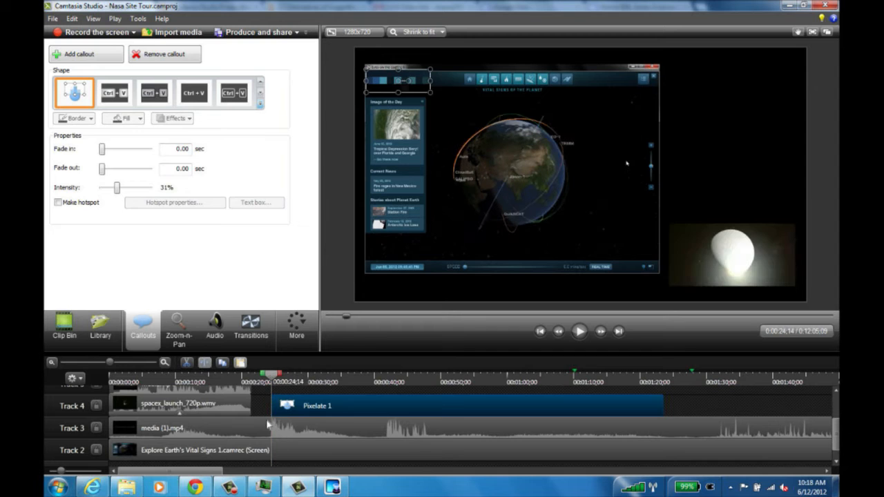
{"action": "left_click", "coordinate": [205, 362]}
{"action": "left_click", "coordinate": [316, 407]}
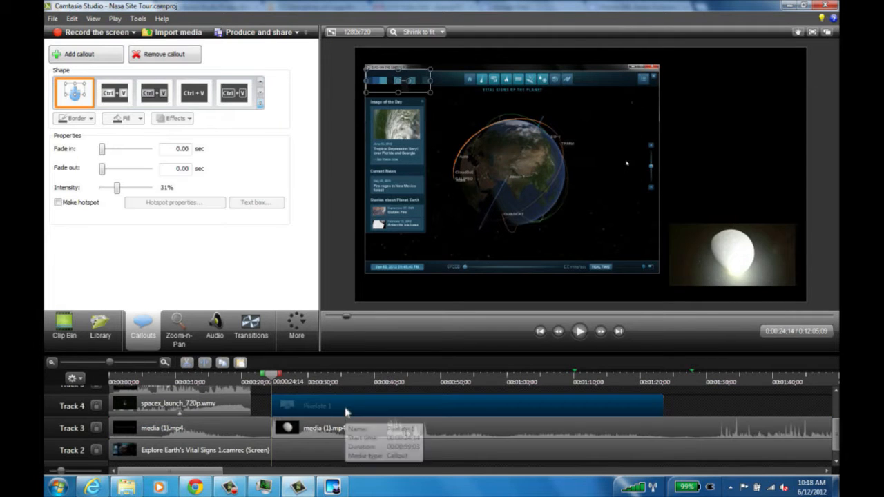
{"action": "left_click", "coordinate": [348, 421], "text": "ctrl"}
{"action": "right_click", "coordinate": [348, 422]}
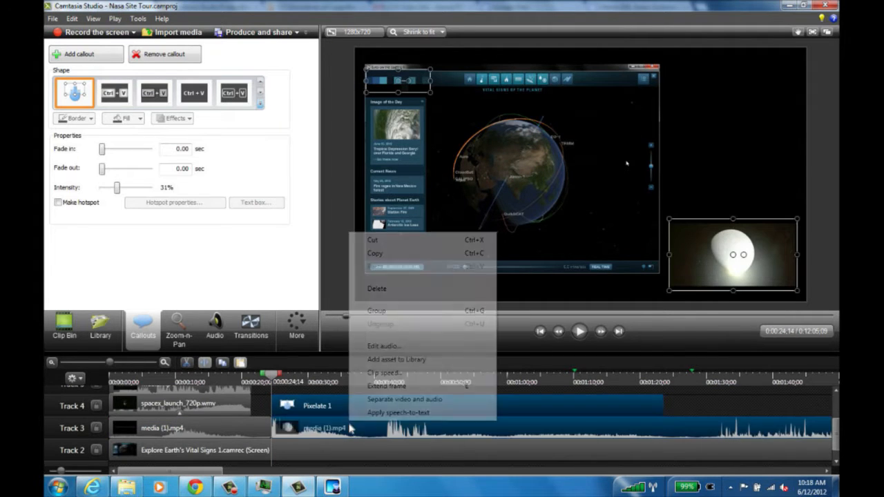
{"action": "left_click", "coordinate": [393, 313]}
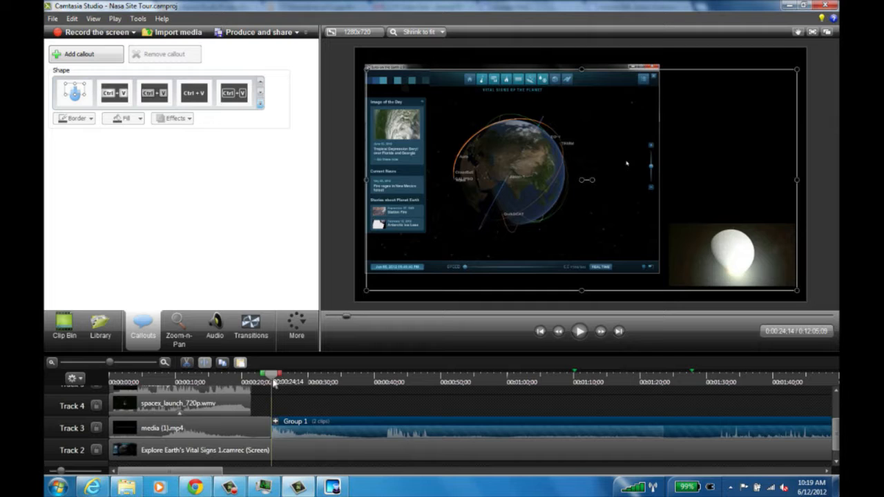
- Add a visual animation to the grouped clips on Track 3 at 0:00:27;07
{"action": "mouse_move", "coordinate": [274, 384]}
{"action": "left_mouse_down"}
{"action": "mouse_move", "coordinate": [307, 384]}
{"action": "mouse_move", "coordinate": [291, 385]}
{"action": "left_mouse_up"}
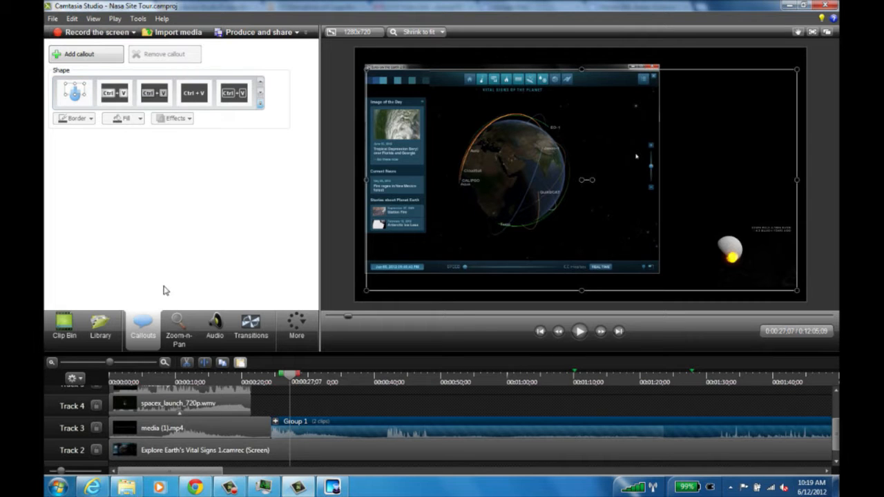
{"action": "left_click", "coordinate": [297, 324]}
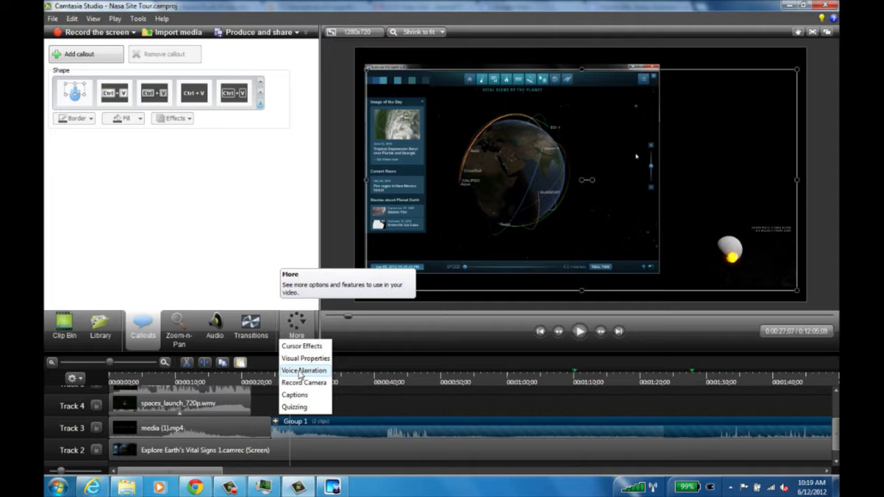
{"action": "left_click", "coordinate": [304, 359]}
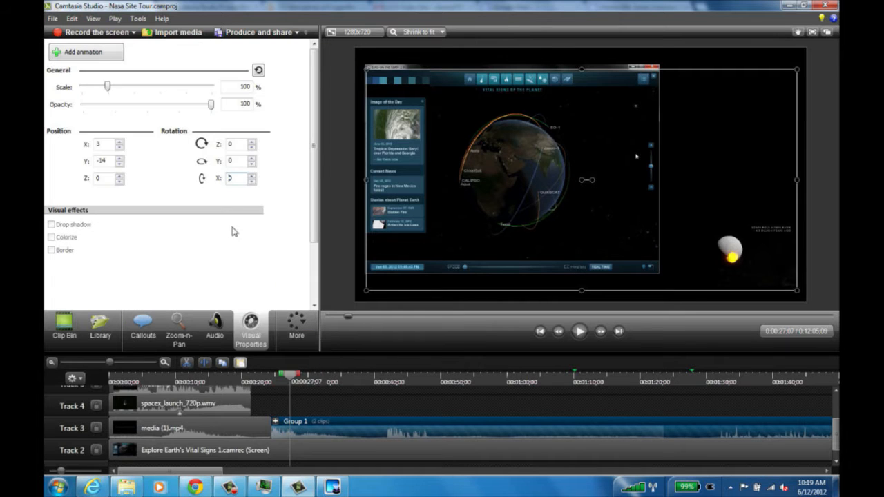
{"action": "left_click", "coordinate": [78, 51]}
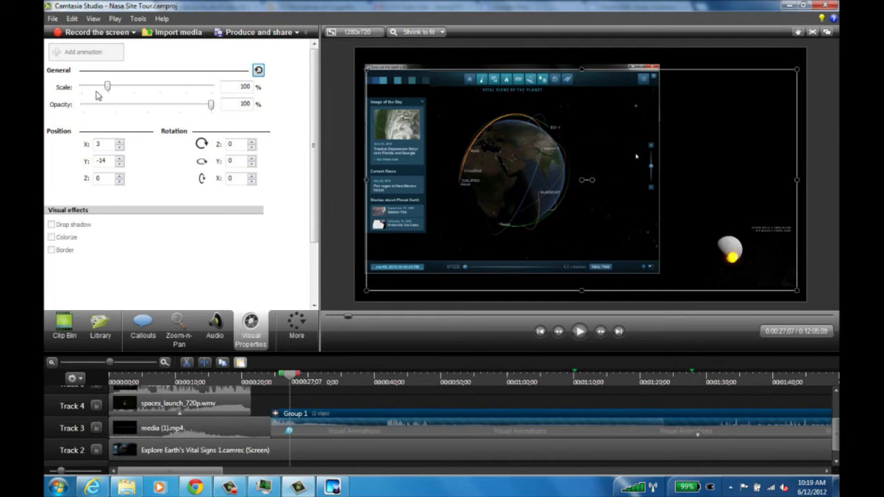
{"action": "mouse_move", "coordinate": [108, 90]}
{"action": "left_mouse_down"}
{"action": "mouse_move", "coordinate": [118, 90]}
{"action": "mouse_move", "coordinate": [108, 90]}
{"action": "left_mouse_up"}
- Enlarge the Eyes on the Earth screen recording to 109% and move it to X -97, Y -62
{"action": "left_click", "coordinate": [409, 110]}
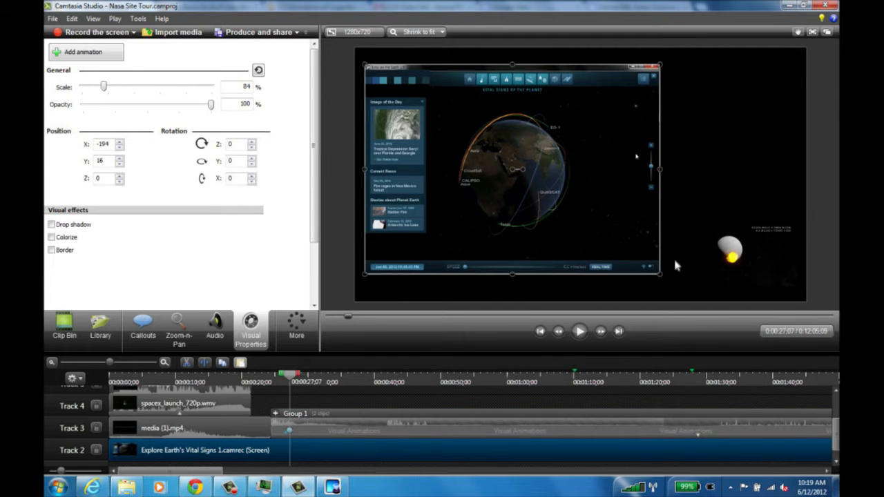
{"action": "left_click_drag", "start_coordinate": [658, 274], "coordinate": [744, 307]}
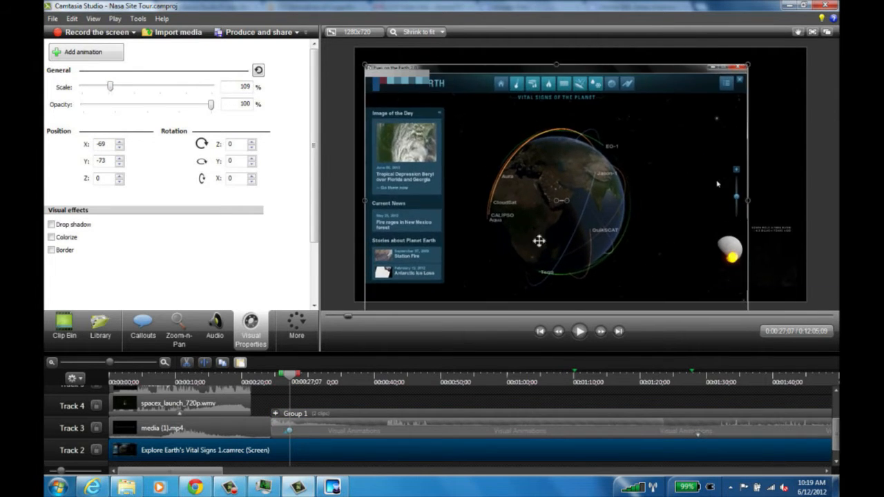
{"action": "left_click_drag", "start_coordinate": [539, 242], "coordinate": [519, 232]}
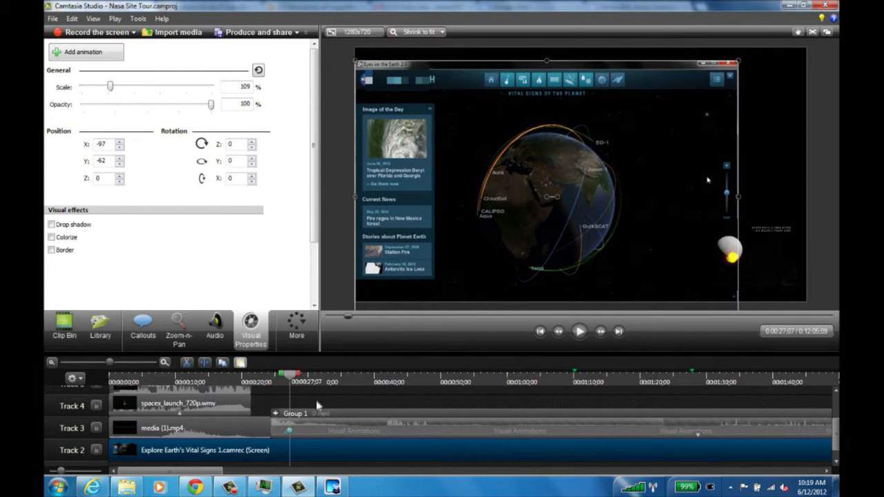
- Enlarge the group at its animation point to 137%, positioned at X 225, Y -129, and play back the animation
{"action": "left_click", "coordinate": [300, 416]}
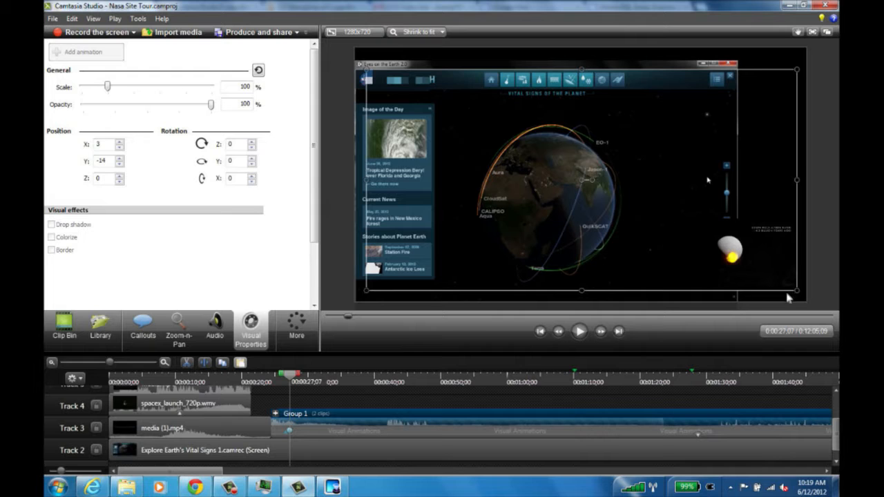
{"action": "left_click_drag", "start_coordinate": [801, 295], "coordinate": [879, 346]}
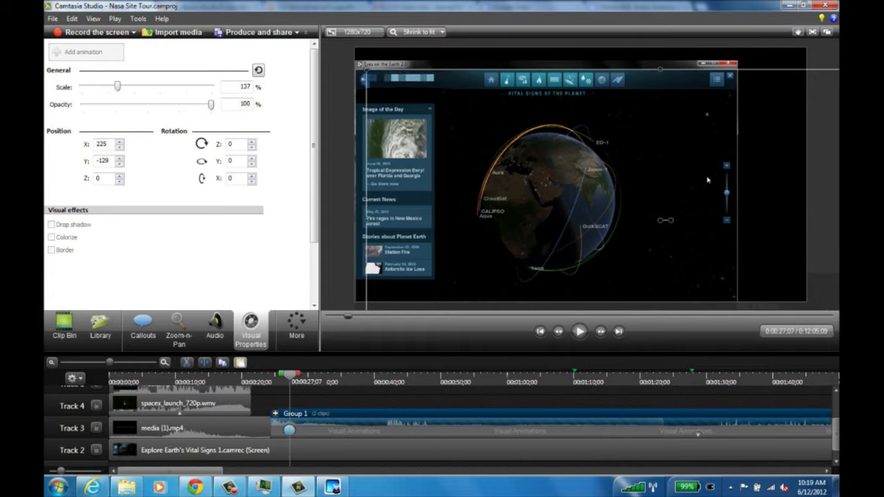
{"action": "left_click", "coordinate": [281, 385]}
{"action": "left_click", "coordinate": [580, 330]}
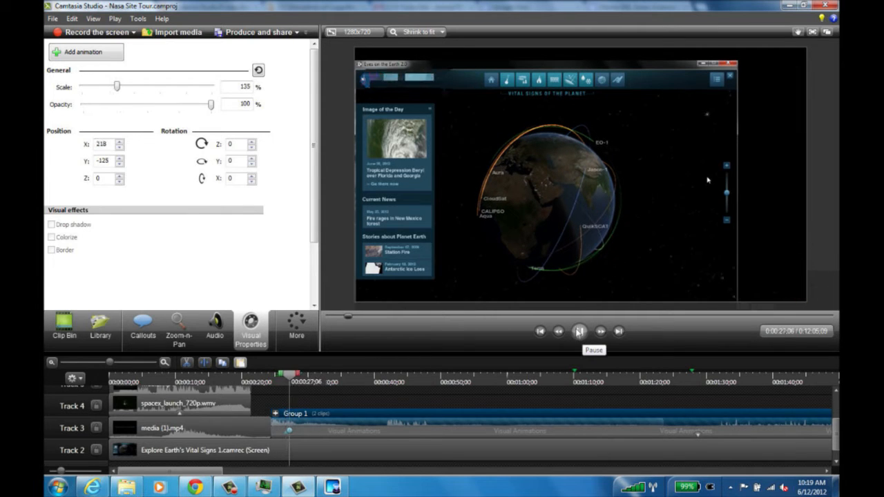
{"action": "left_click", "coordinate": [580, 331]}
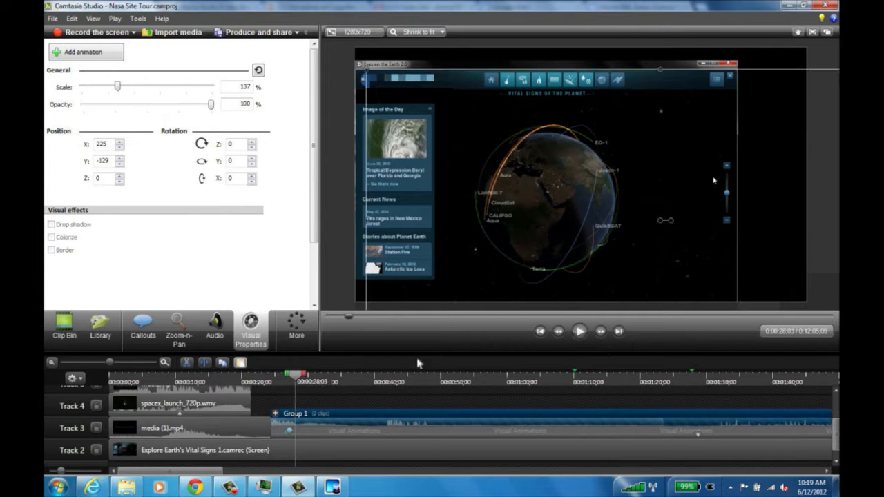
- Expand Group 1 on the timeline and inspect the Pixelate callout and media (1).mp4 clip inside it
{"action": "left_click", "coordinate": [274, 414]}
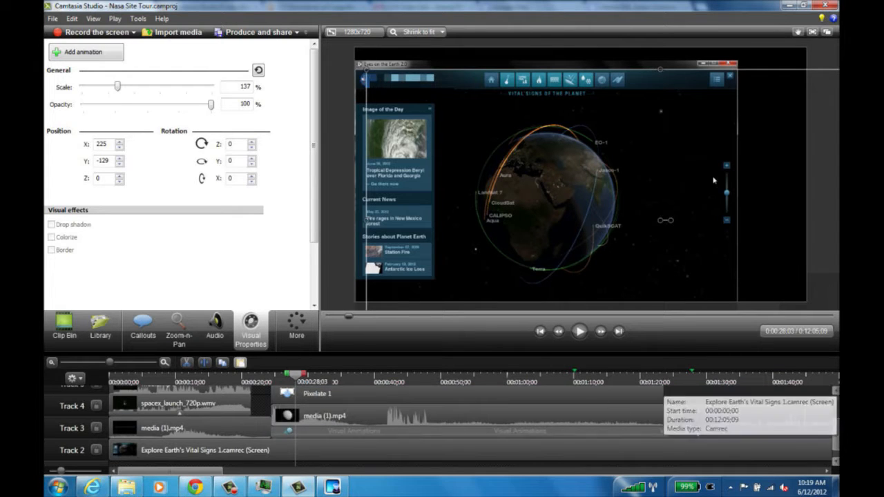
{"action": "scroll", "coordinate": [500, 420], "scroll_direction": "up", "scroll_amount": 3}
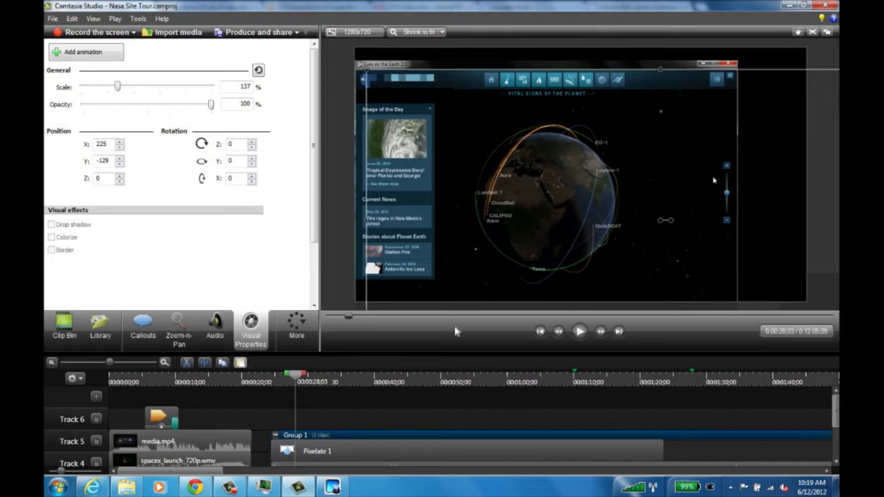
{"action": "left_click_drag", "start_coordinate": [299, 372], "coordinate": [284, 373]}
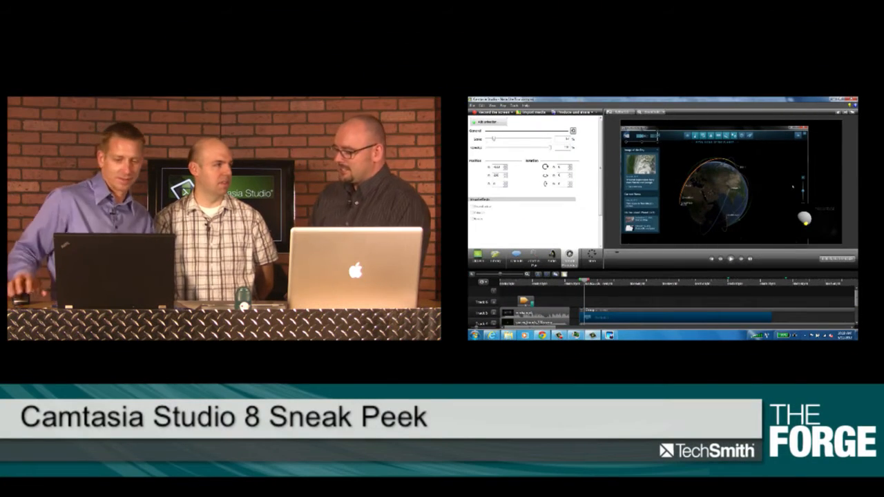
{"action": "right_click", "coordinate": [633, 315]}
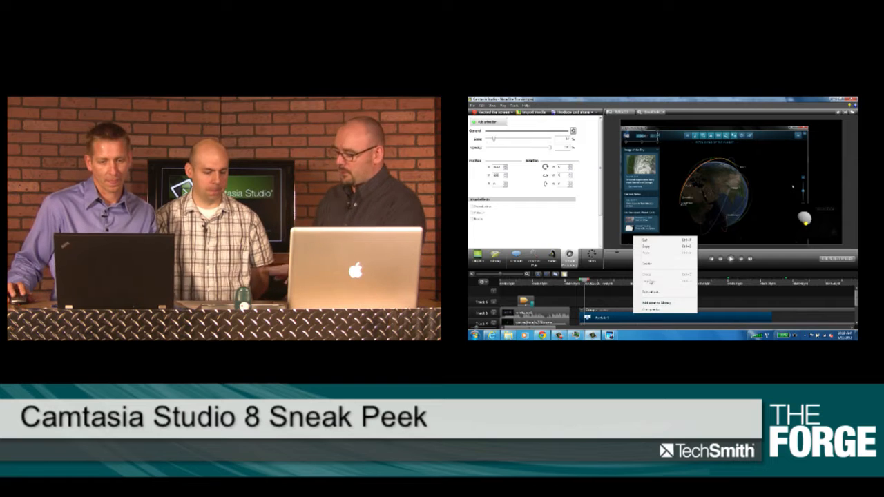
{"action": "left_click", "coordinate": [725, 306]}
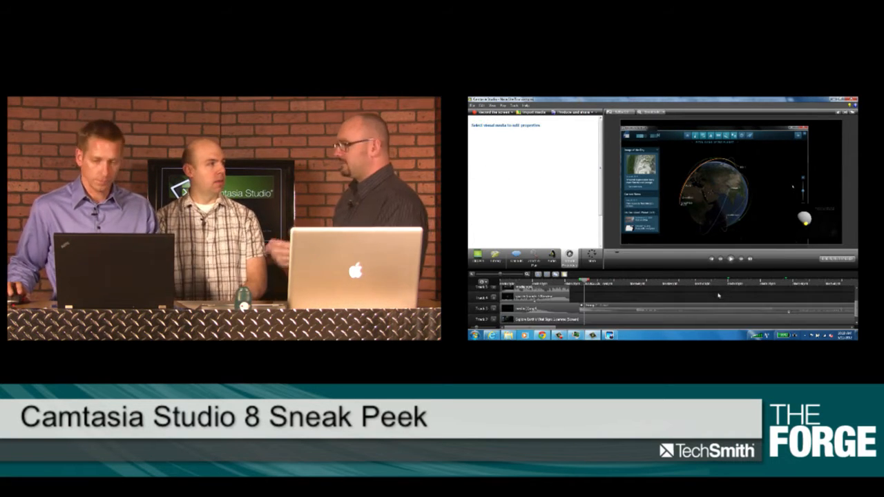
- Delete Group 1, containing the Pixelate callout and the second part of media (1).mp4, from Track 3
{"action": "scroll", "coordinate": [719, 298], "scroll_direction": "down", "scroll_amount": 2}
{"action": "left_click", "coordinate": [582, 308]}
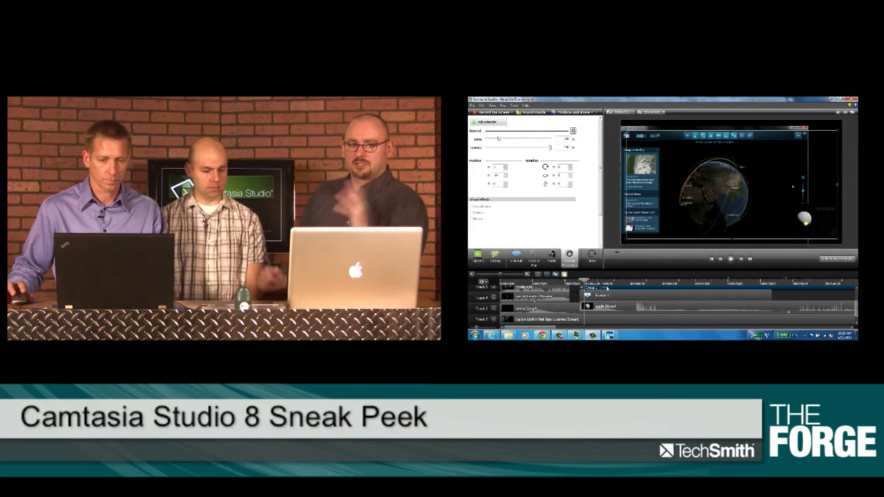
{"action": "key", "text": "Delete"}
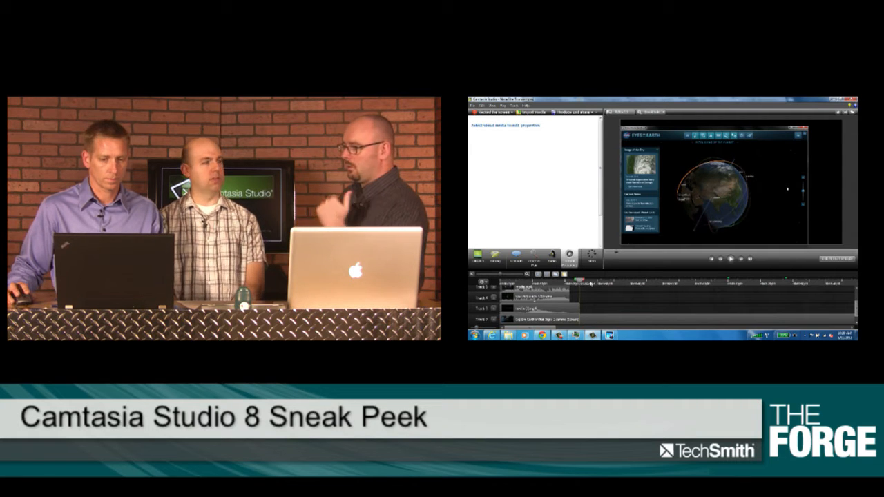
- Start producing the project with custom production settings in the MP4 - Flash / HTML5 player format
{"action": "left_click", "coordinate": [583, 320]}
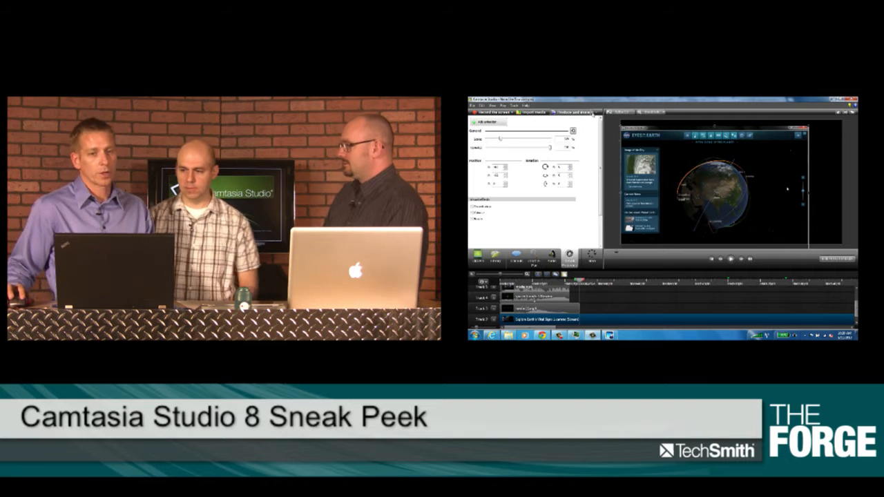
{"action": "left_click", "coordinate": [592, 113]}
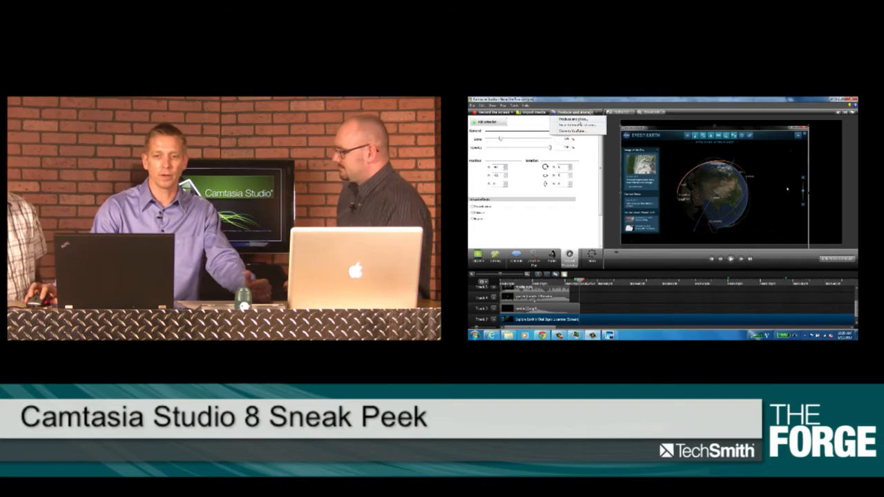
{"action": "left_click", "coordinate": [589, 123]}
{"action": "left_click", "coordinate": [687, 170]}
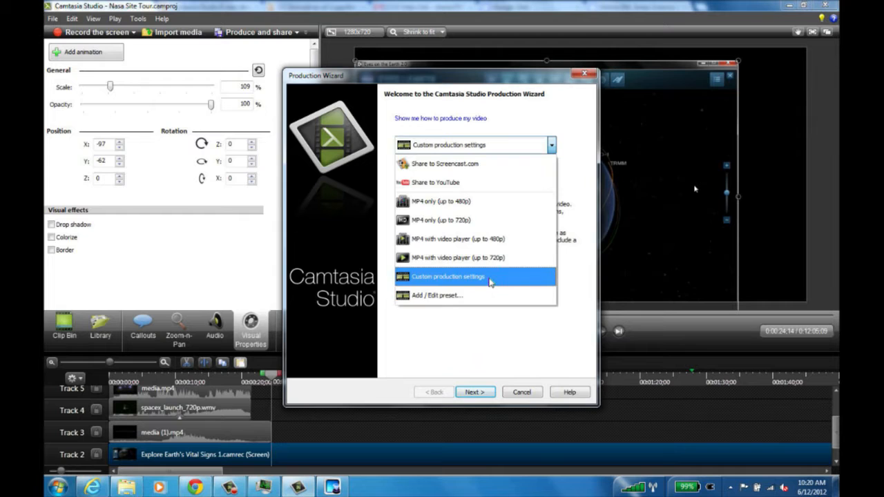
{"action": "left_click", "coordinate": [490, 278]}
{"action": "left_click", "coordinate": [475, 392]}
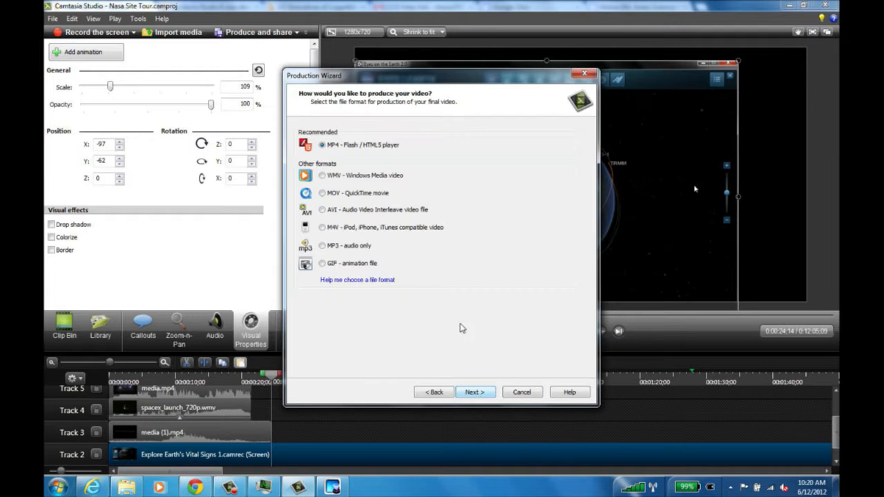
{"action": "left_click", "coordinate": [475, 392]}
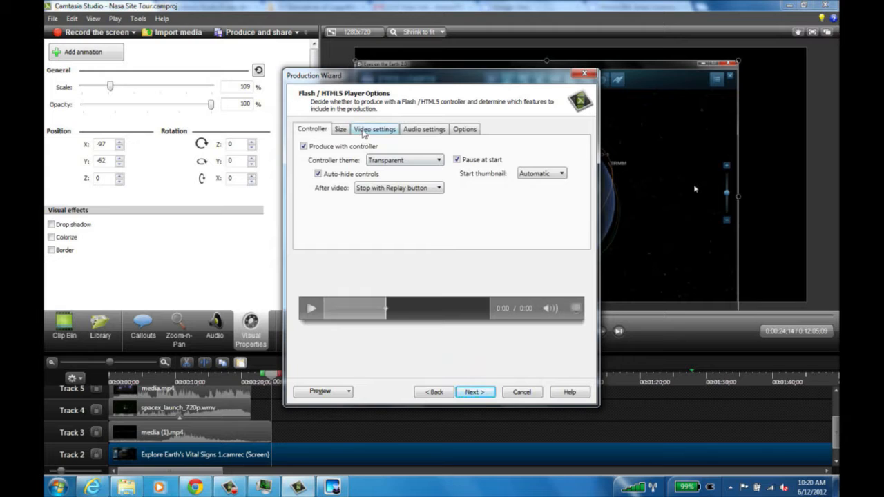
- Review the video and size settings of the Flash / HTML5 player options and cancel the Production Wizard
{"action": "left_click", "coordinate": [364, 131]}
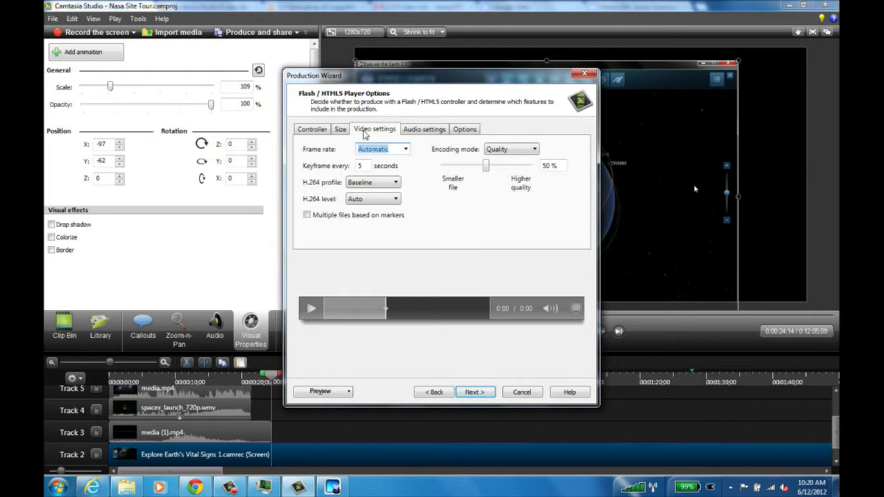
{"action": "left_click", "coordinate": [339, 132]}
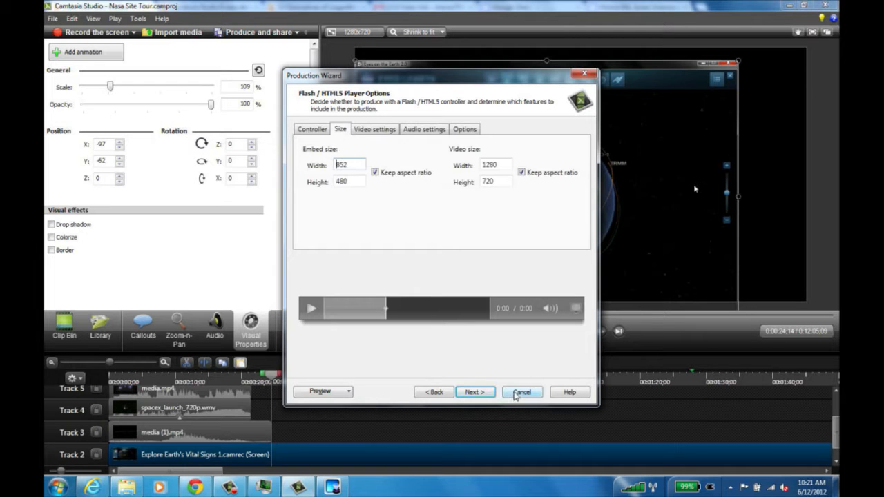
{"action": "left_click", "coordinate": [514, 394]}
- Split the Explore Earth's Vital Signs 1 recording on Track 2 at 0:00:24;14 and move its second part to X -51, Y -34
{"action": "scroll", "coordinate": [575, 415], "scroll_direction": "down", "scroll_amount": 1}
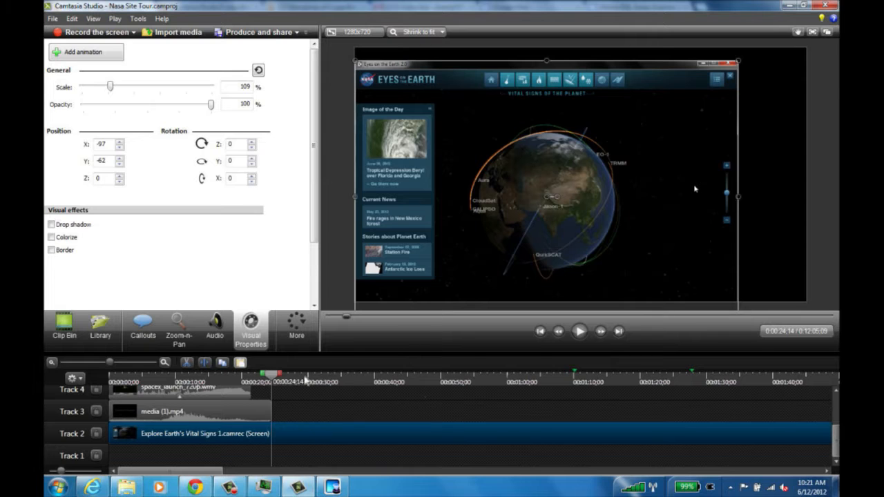
{"action": "left_click", "coordinate": [204, 362]}
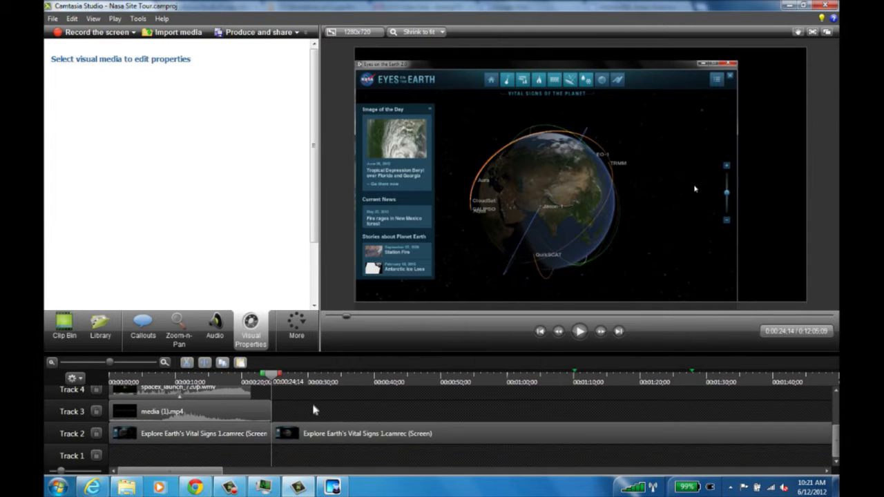
{"action": "left_click", "coordinate": [342, 433]}
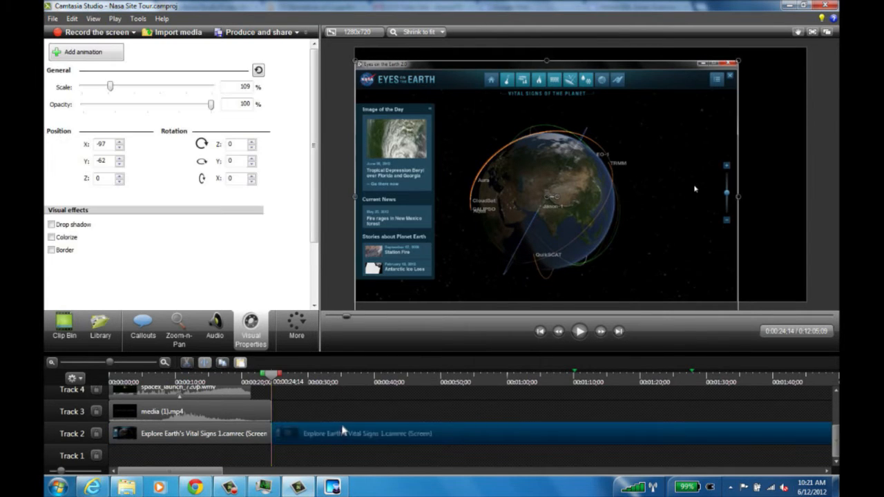
{"action": "left_click", "coordinate": [319, 380]}
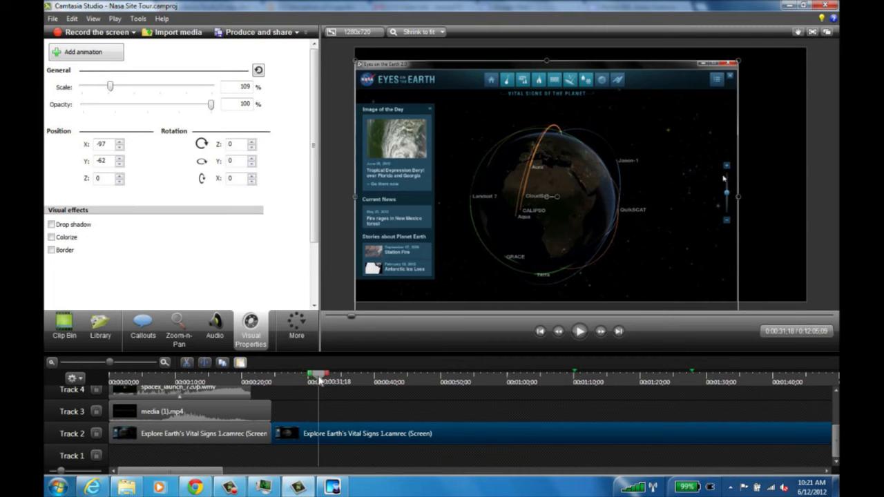
{"action": "left_click_drag", "start_coordinate": [505, 267], "coordinate": [520, 257]}
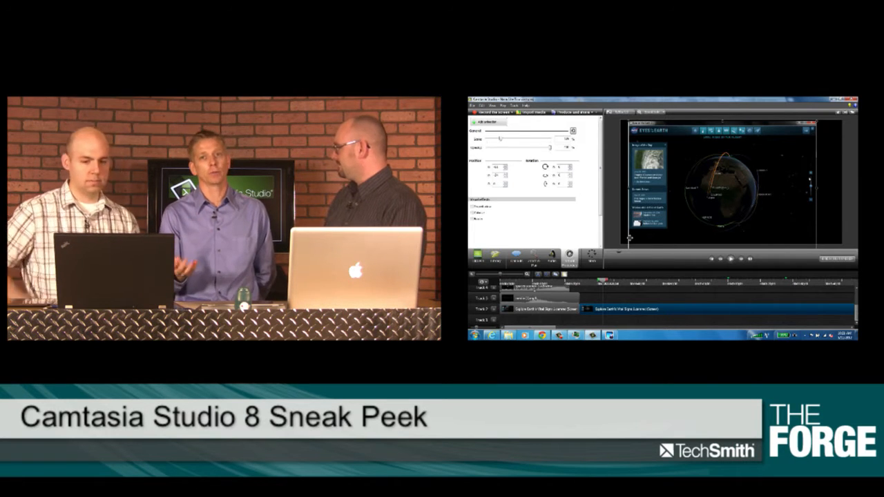
- Reopen the Production Wizard and look through its list of production presets
{"action": "left_click", "coordinate": [572, 112]}
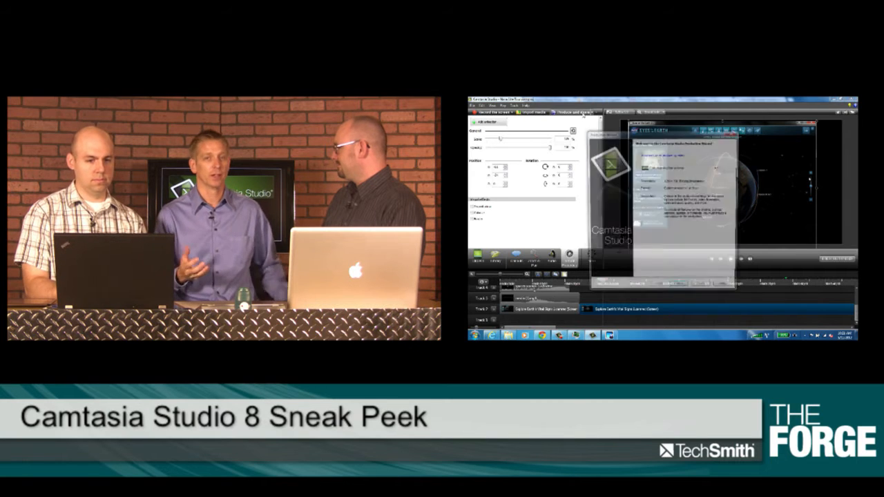
{"action": "left_click", "coordinate": [691, 168]}
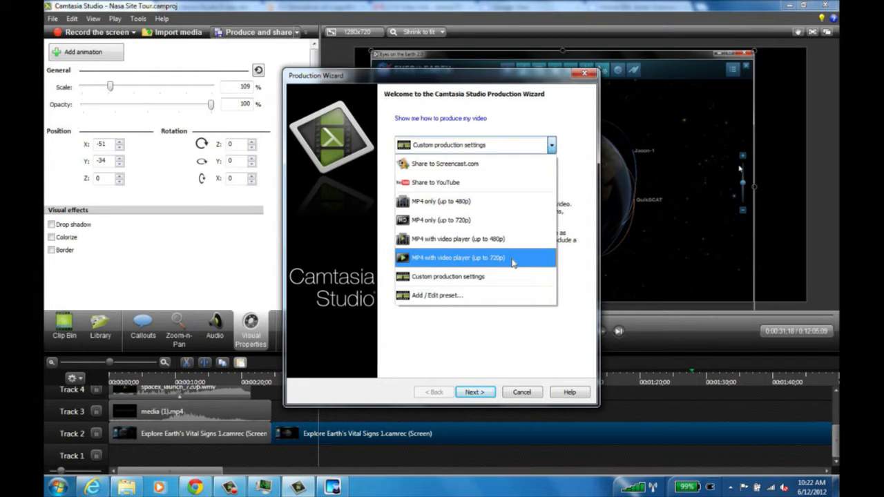
- Switch to Chrome and view the published Nasa Site Tour Revised video on Screencast.com
{"action": "left_click", "coordinate": [195, 487]}
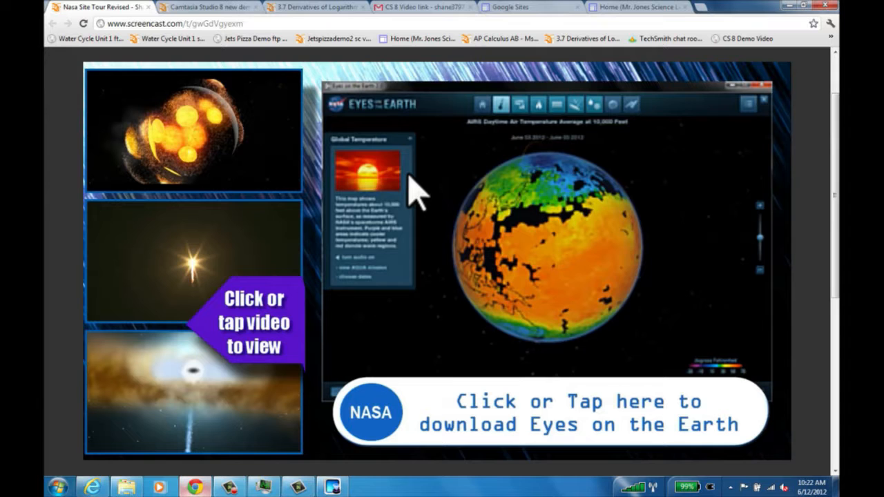
{"action": "mouse_move", "coordinate": [349, 316]}
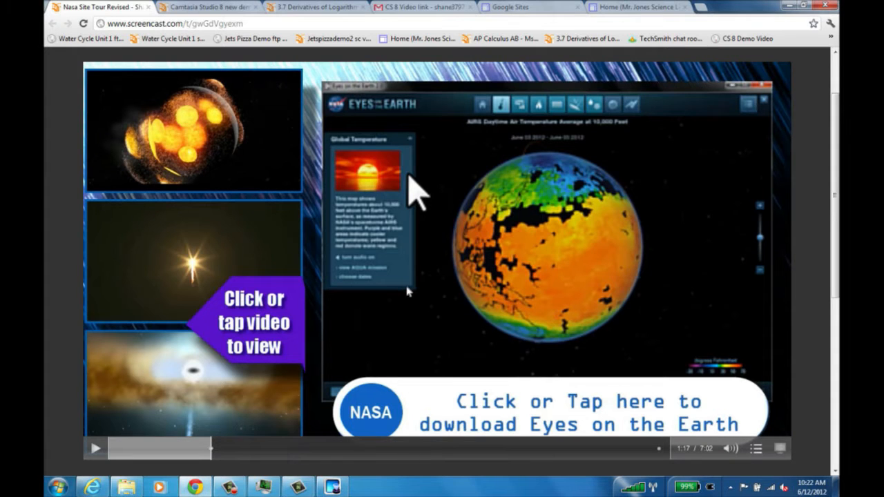